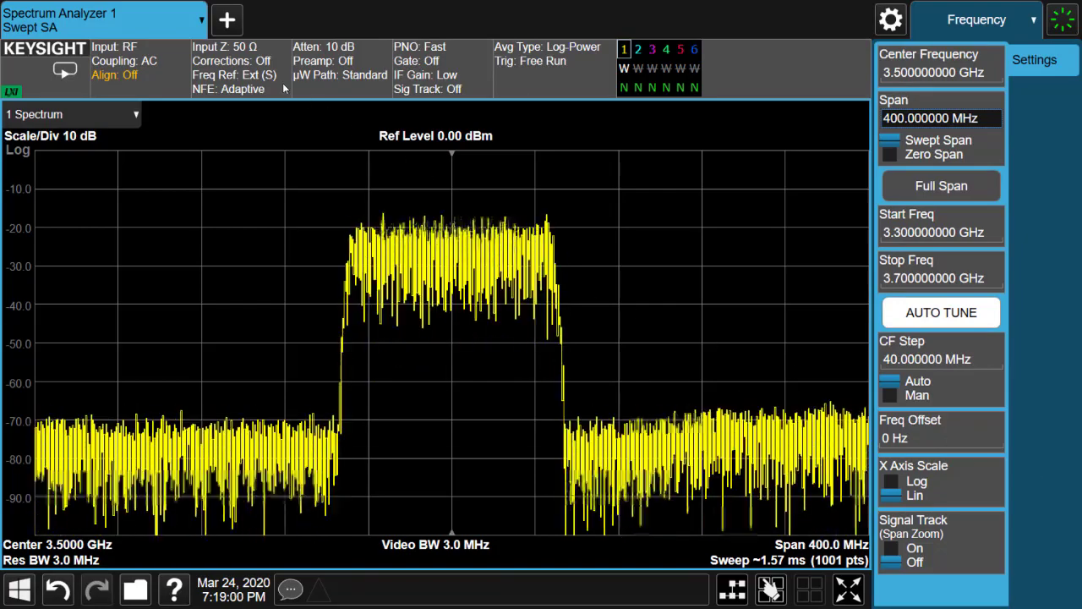
- Open the mode selector and scroll down to see all available modes
left_click(178, 27)
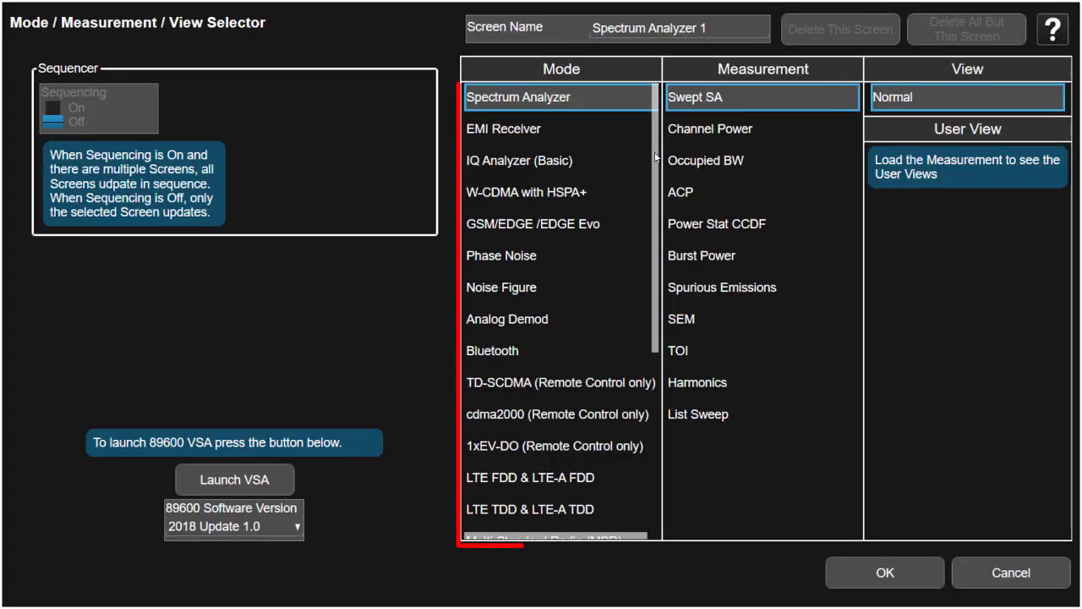
left_click_drag(656, 152, 655, 346)
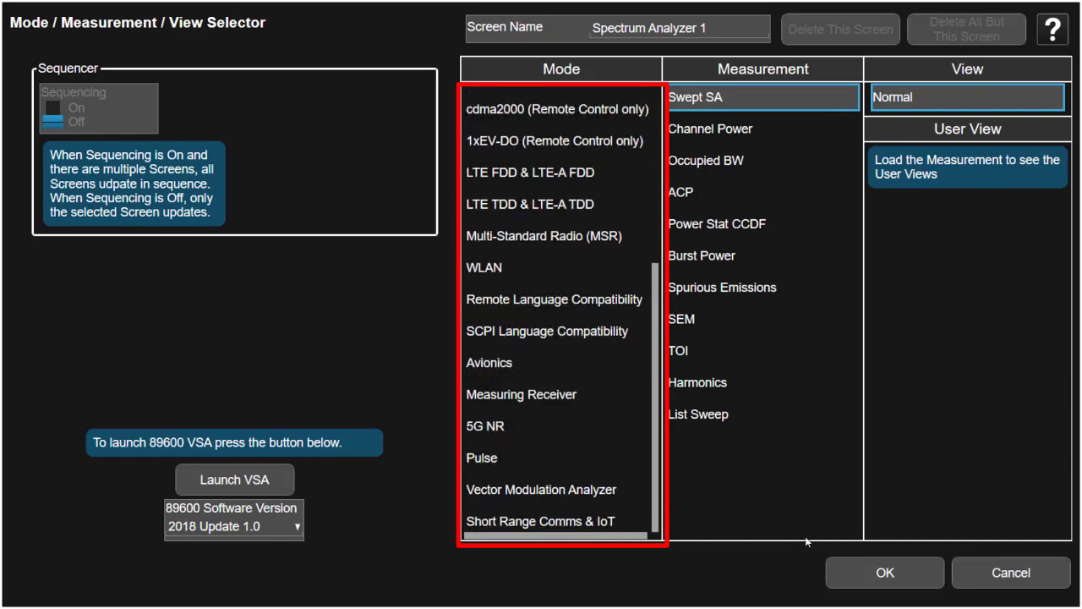
left_click(884, 572)
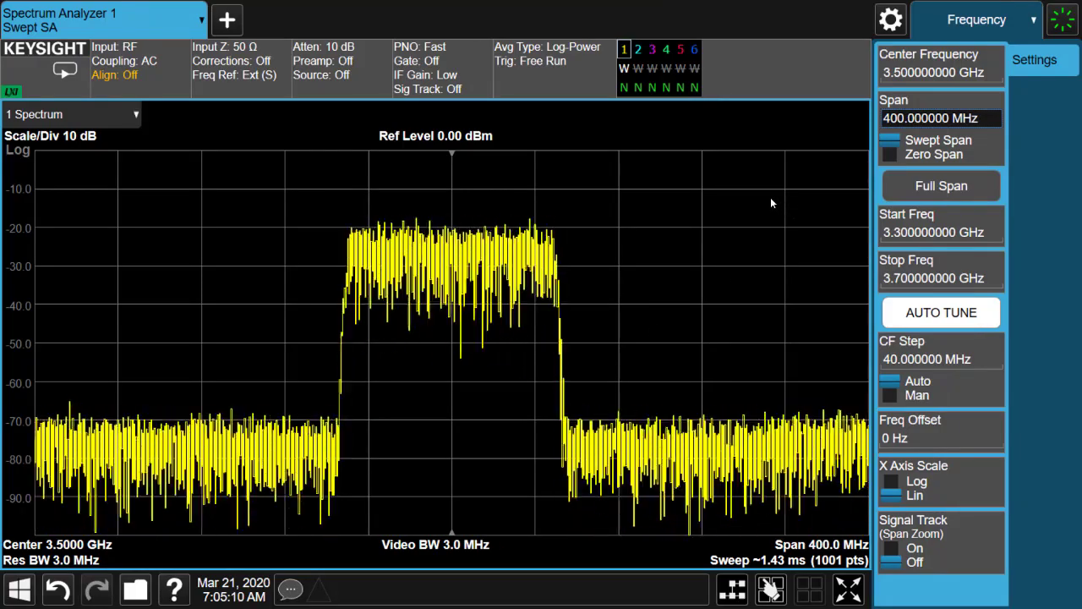
- Switch the analyzer to 5G NR mode with the Modulation Analysis measurement
left_click(192, 17)
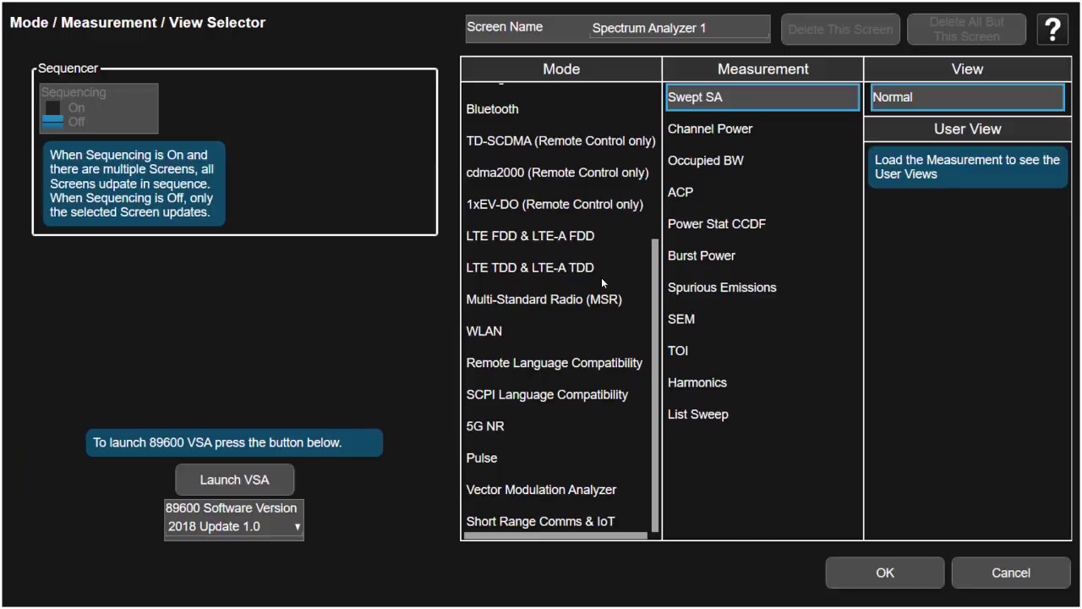
left_click(500, 426)
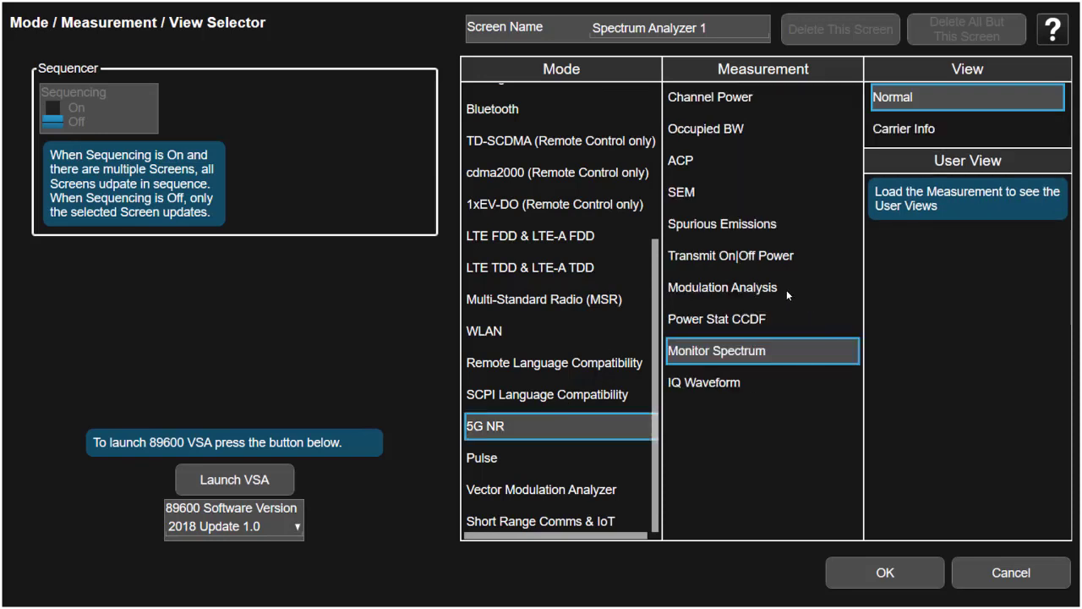
left_click(755, 288)
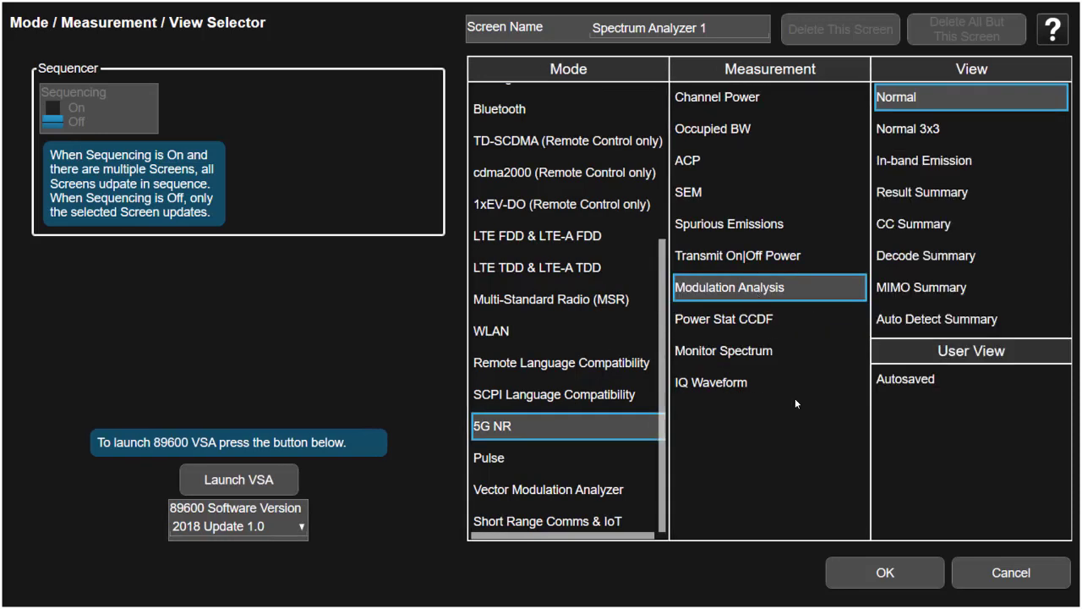
left_click(886, 570)
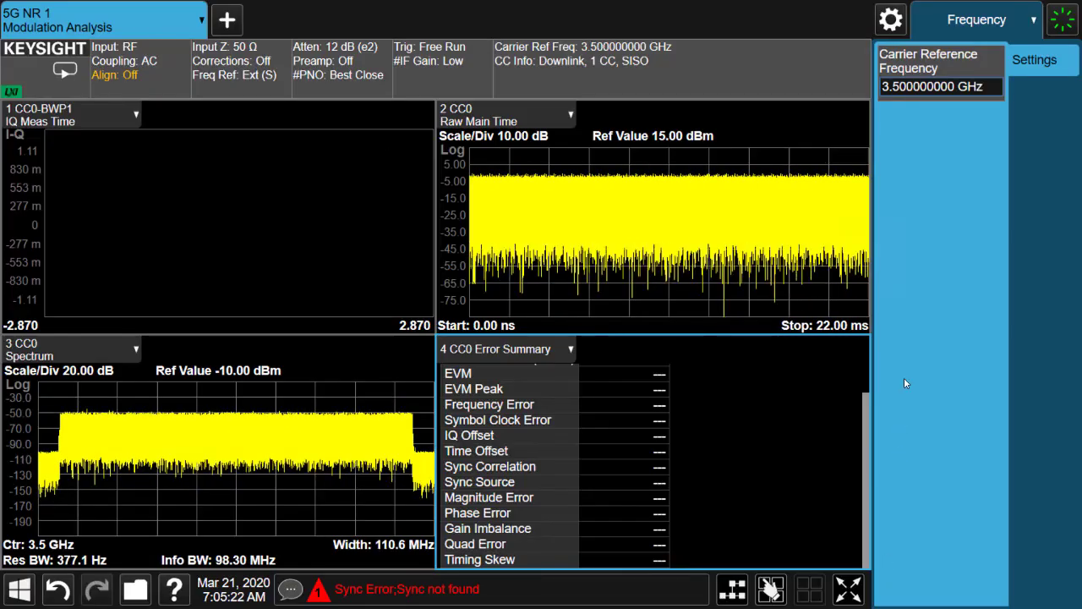
- Apply the DL NR-TM 3.1 RB allocation preset to all component carriers
left_click(1001, 25)
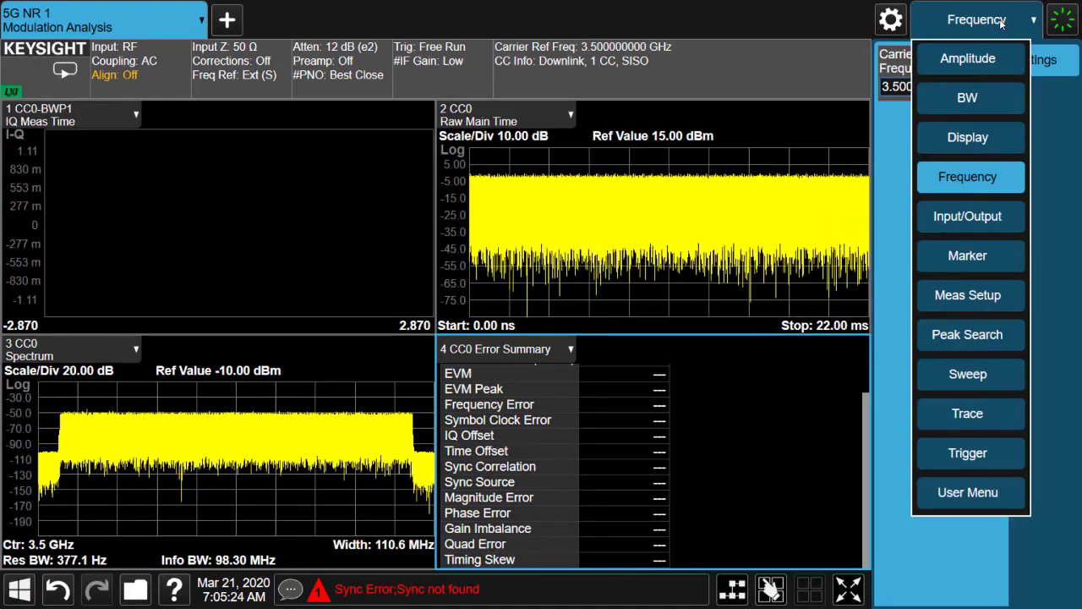
left_click(965, 296)
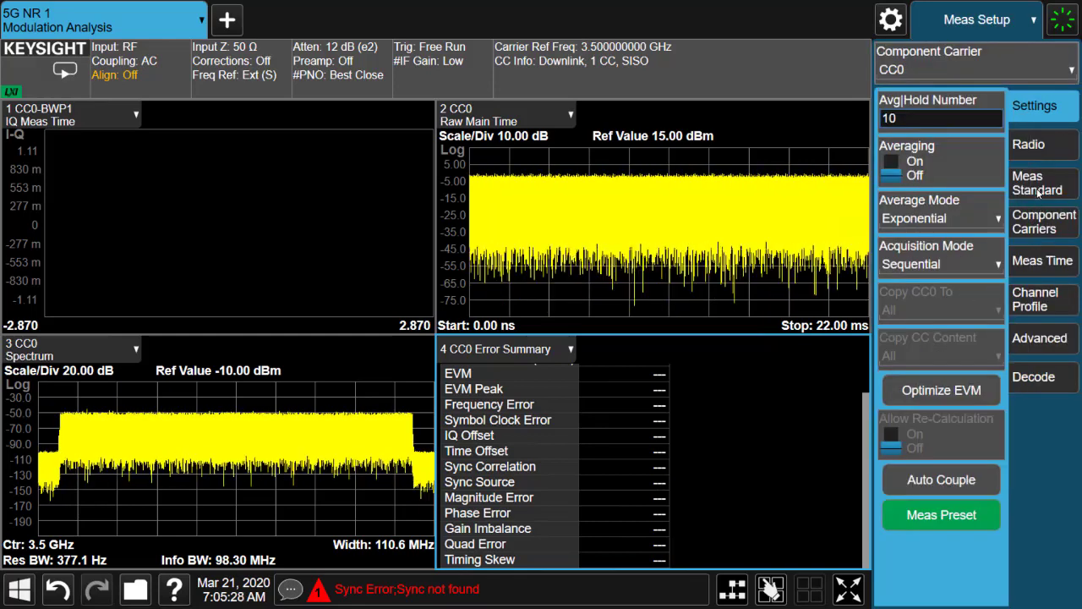
left_click(1038, 186)
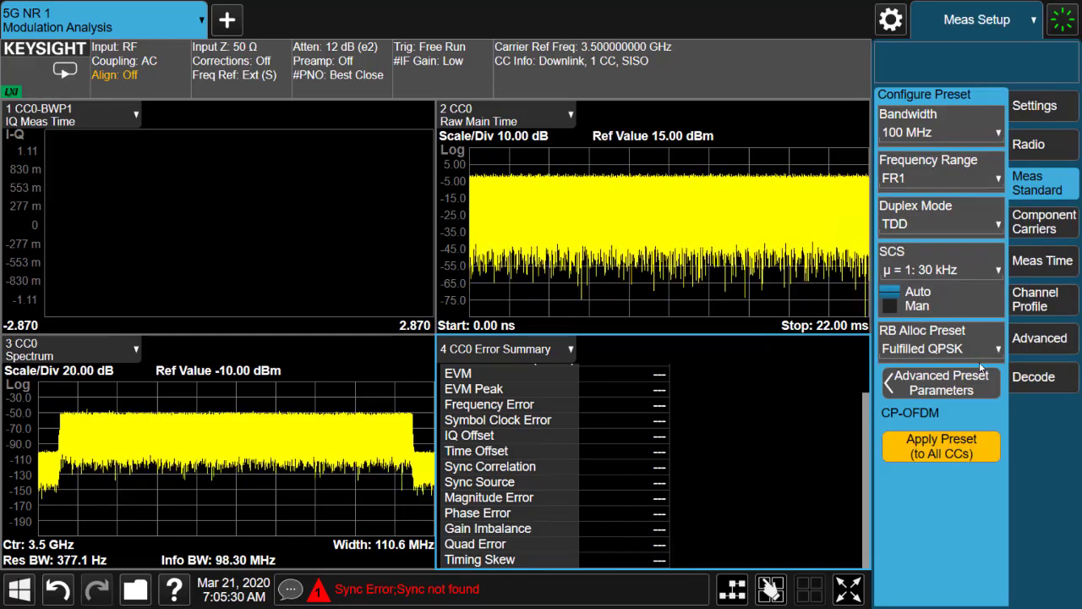
left_click(981, 352)
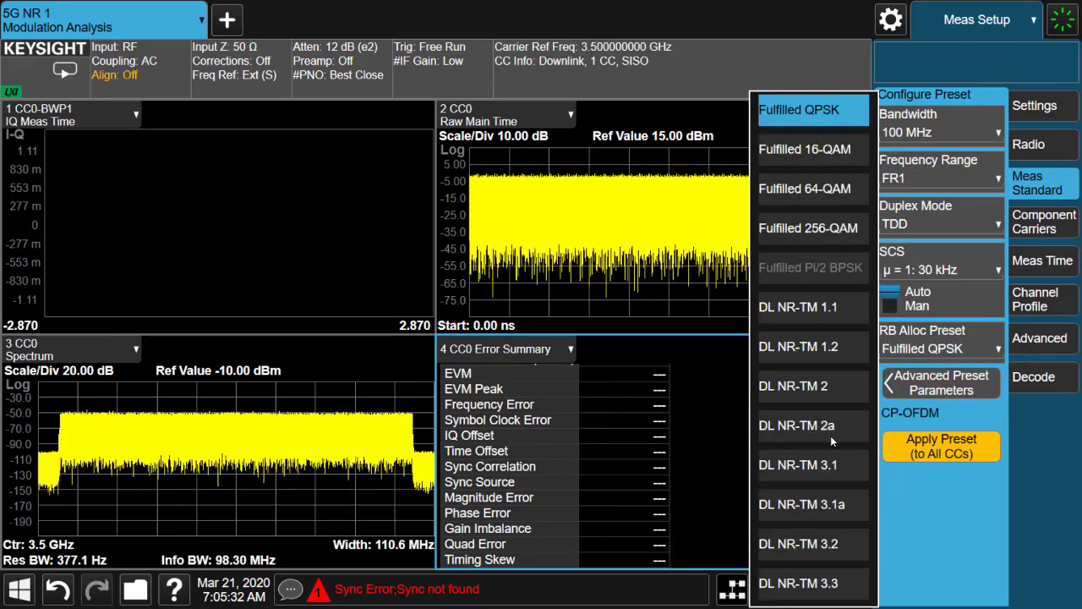
left_click(821, 465)
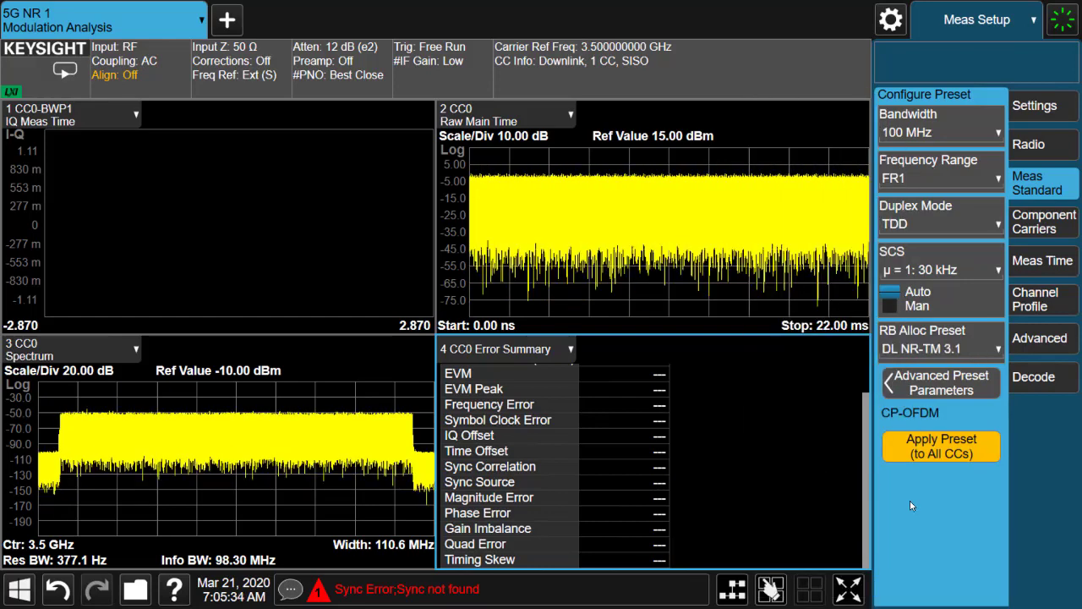
left_click(943, 447)
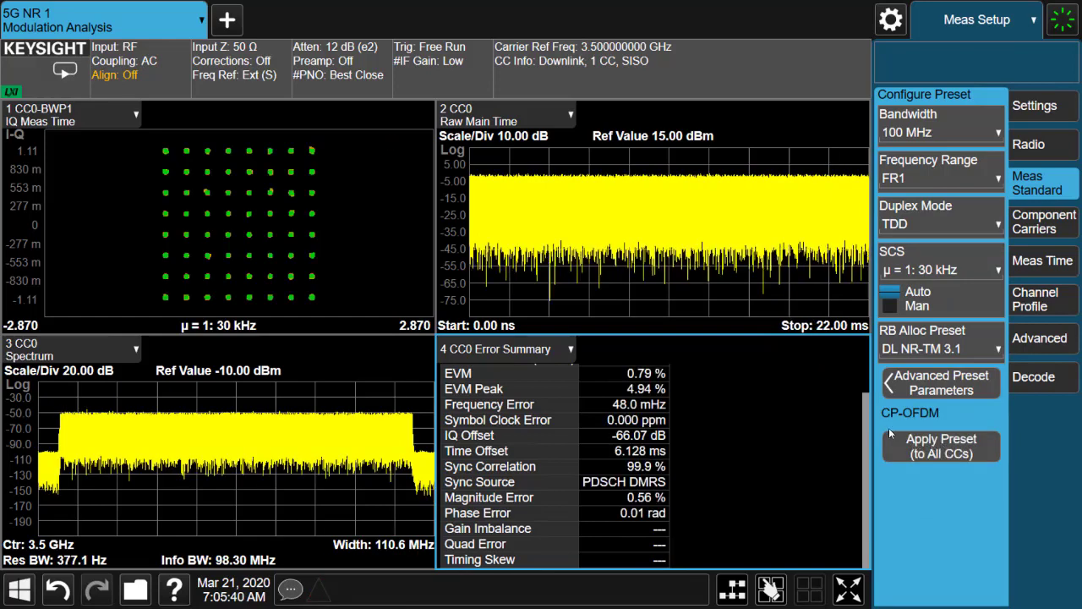
- Scroll the Error Summary window up and down to review the results
left_click_drag(866, 406, 866, 376)
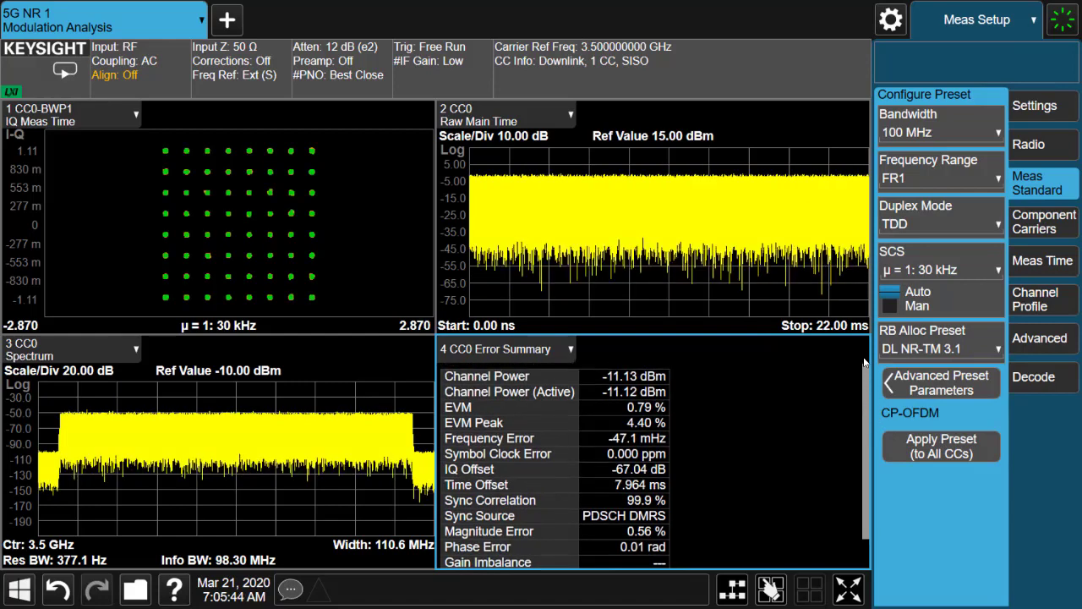
left_click_drag(865, 380, 865, 438)
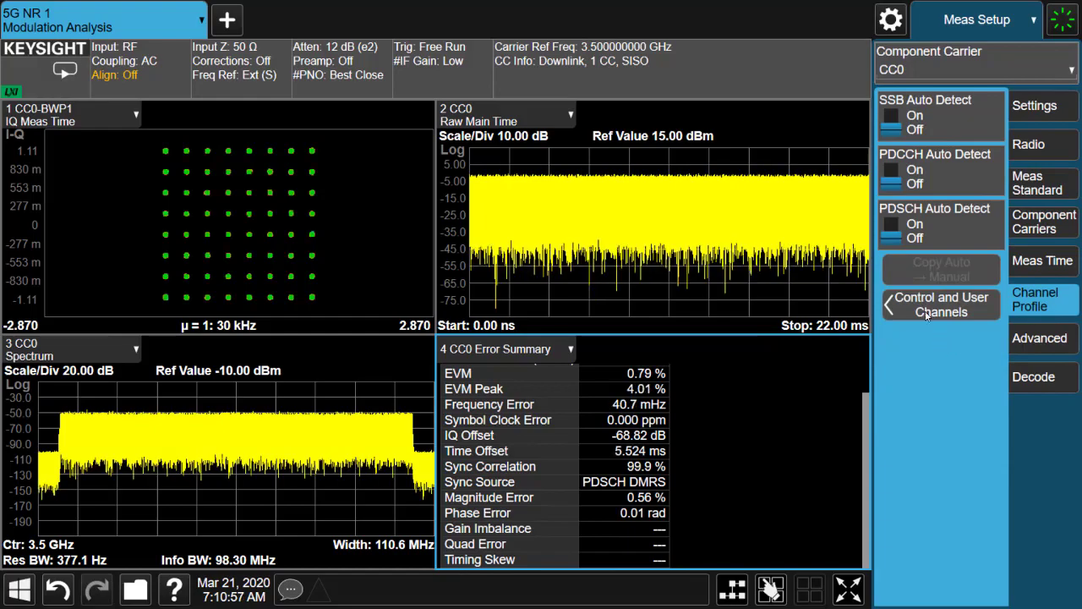
- Show the PDSCH table, inspect PDSCH 02 and 03, and display General Settings parameters
left_click(941, 304)
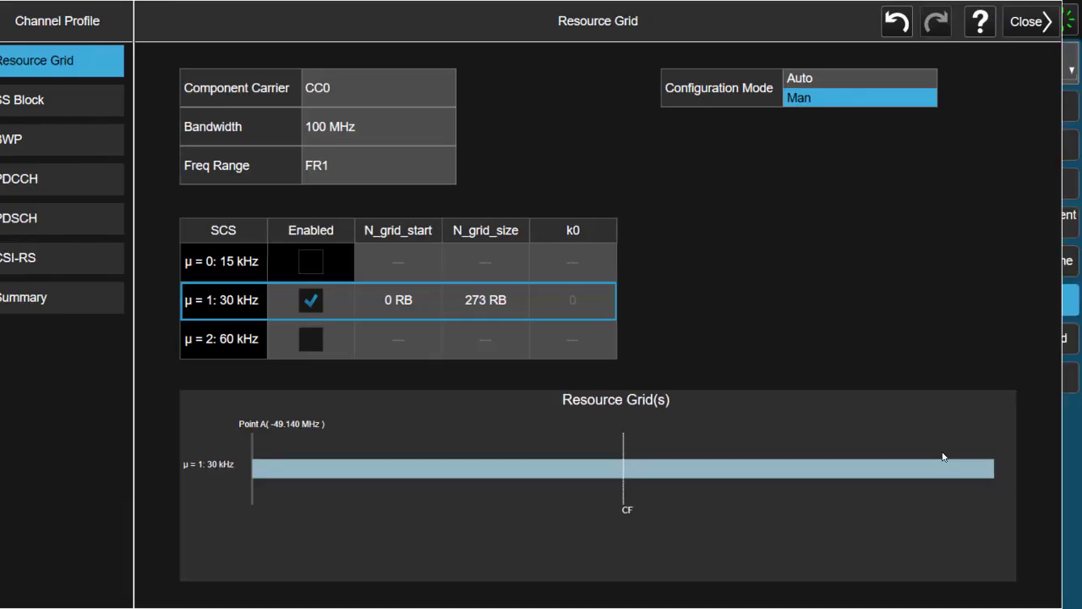
left_click(102, 225)
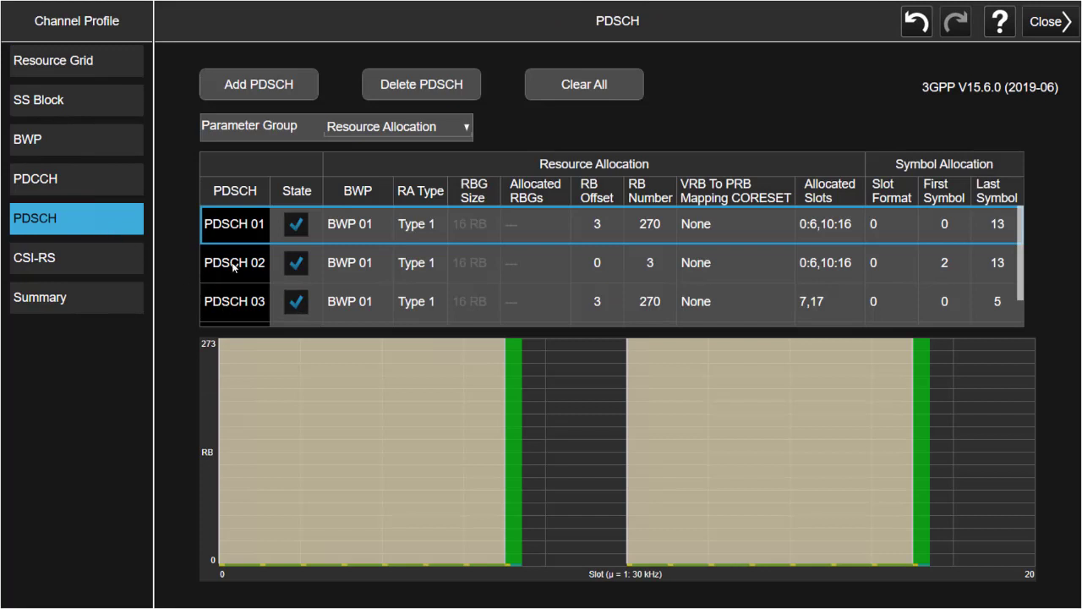
left_click(234, 268)
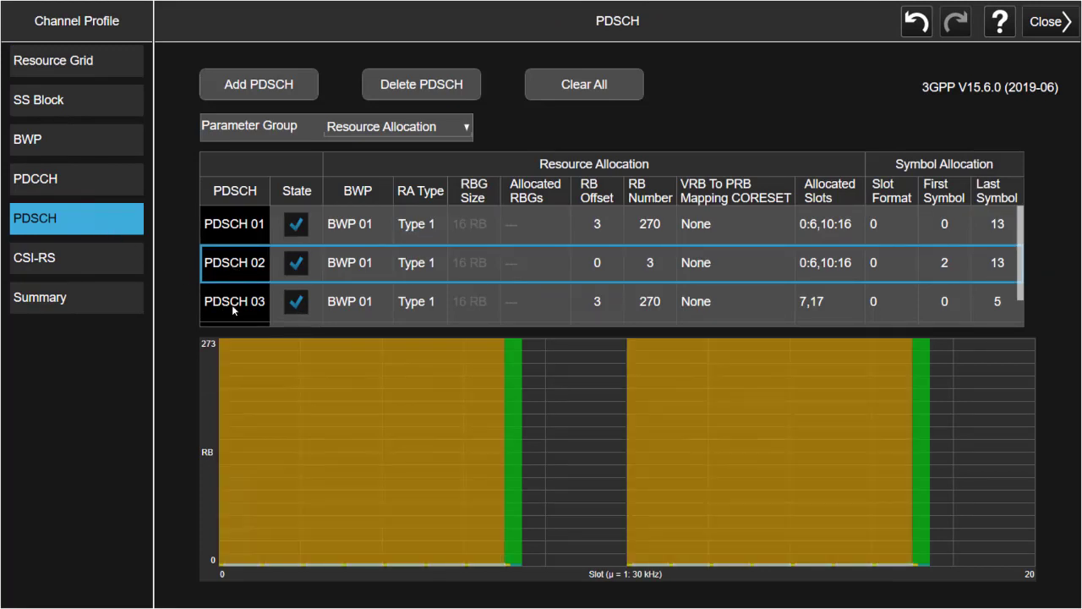
left_click(234, 311)
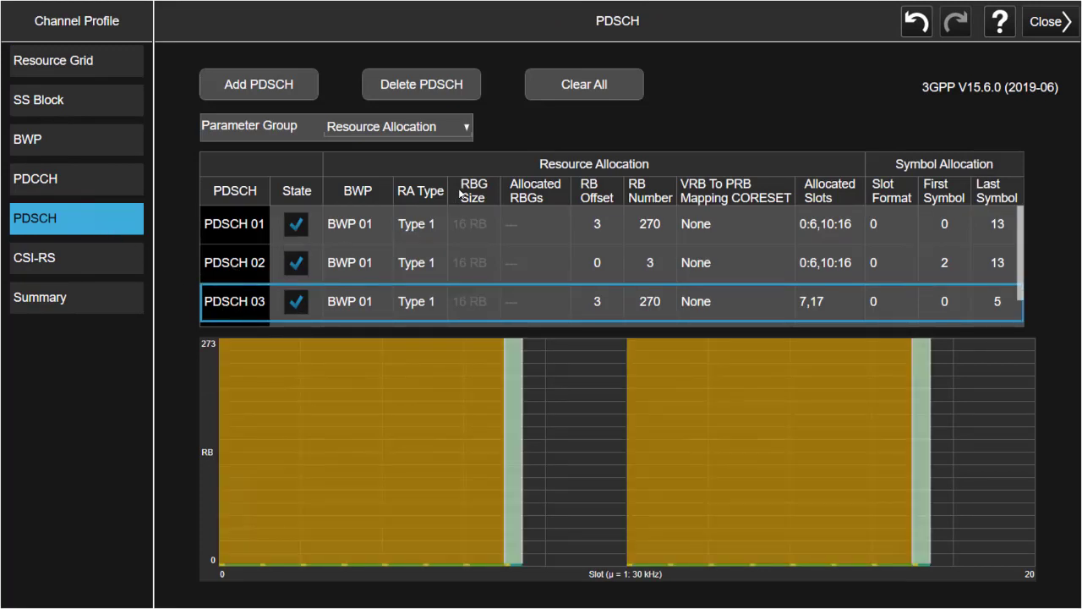
left_click(434, 128)
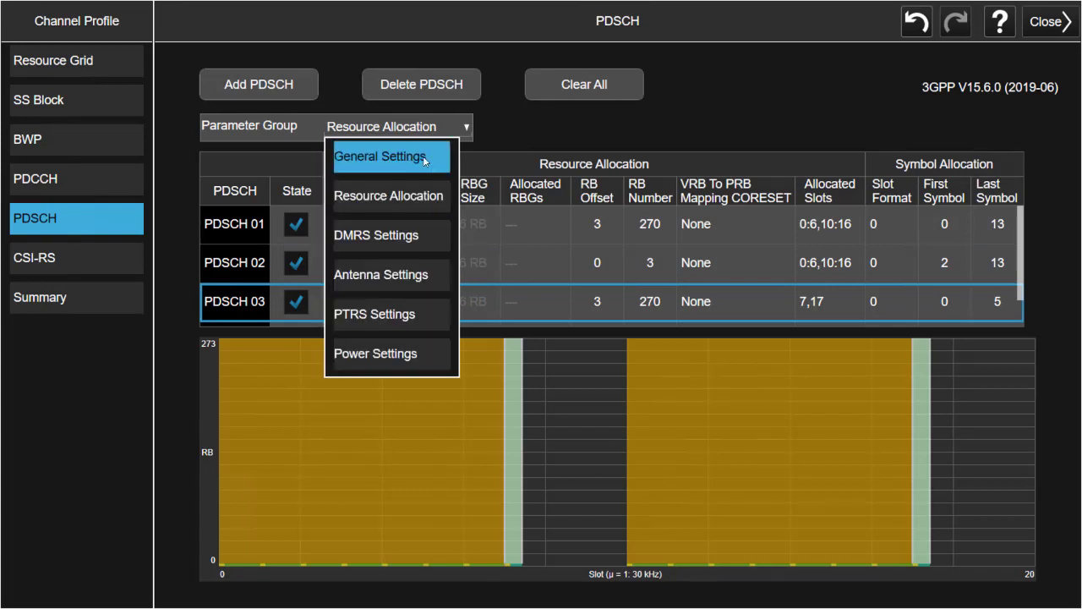
left_click(427, 154)
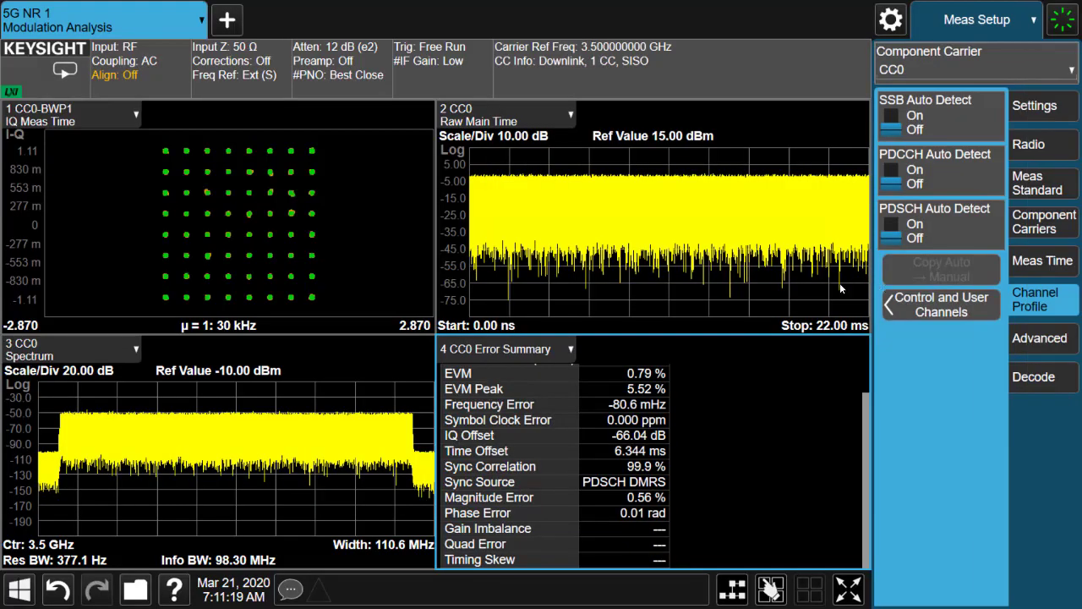
- Set Mixing Mode to Auto and maximize the CC0 Error Summary window
left_click(1040, 338)
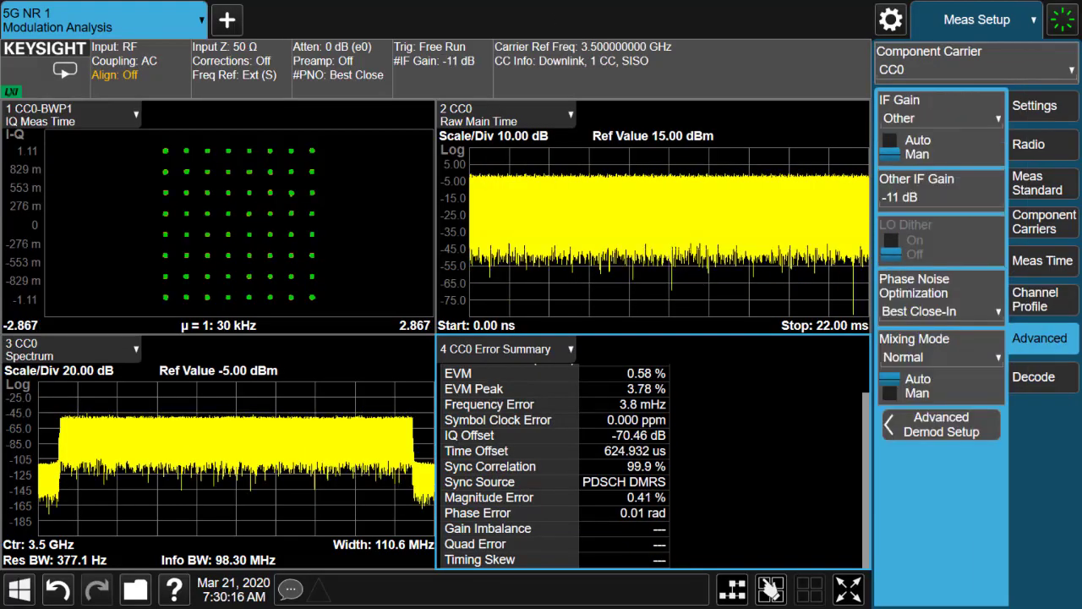
left_click(941, 386)
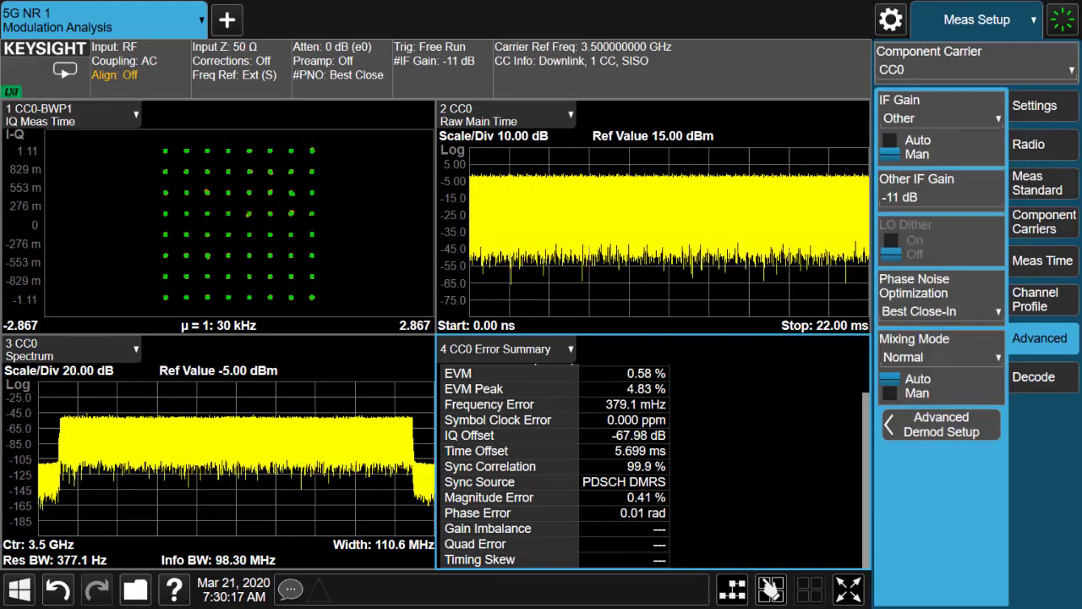
double_click(735, 493)
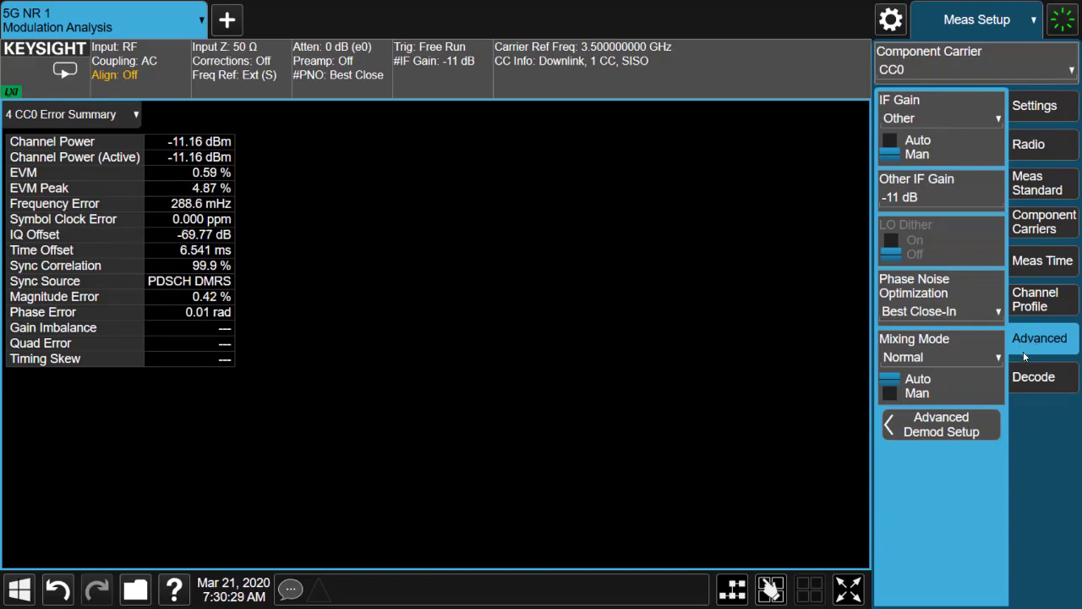
- Turn IQ Imbalance on in Advanced Demod Setup and close the dialog
left_click(957, 431)
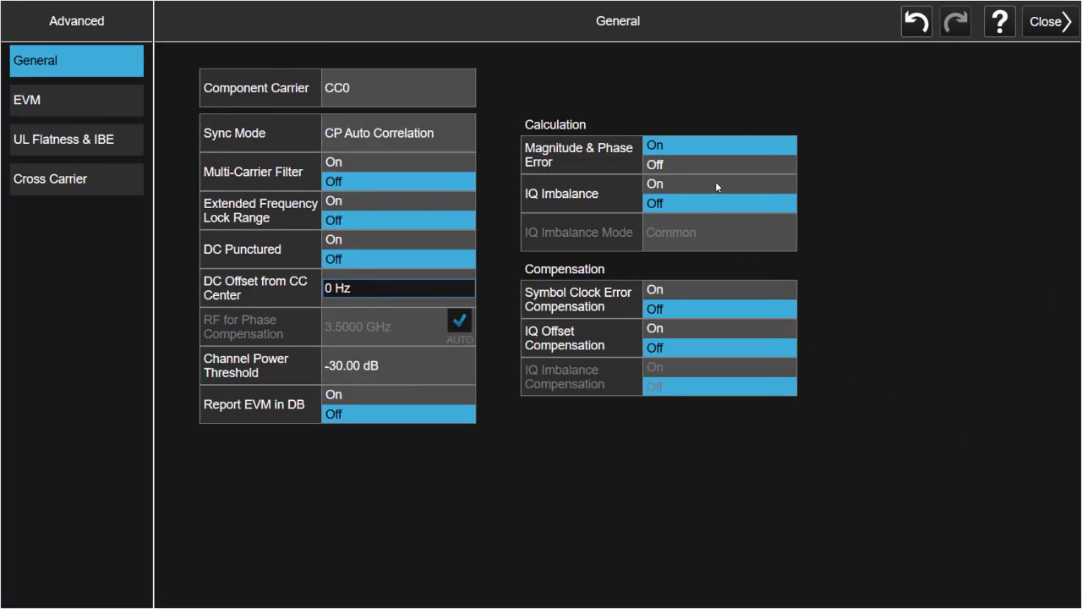
left_click(715, 184)
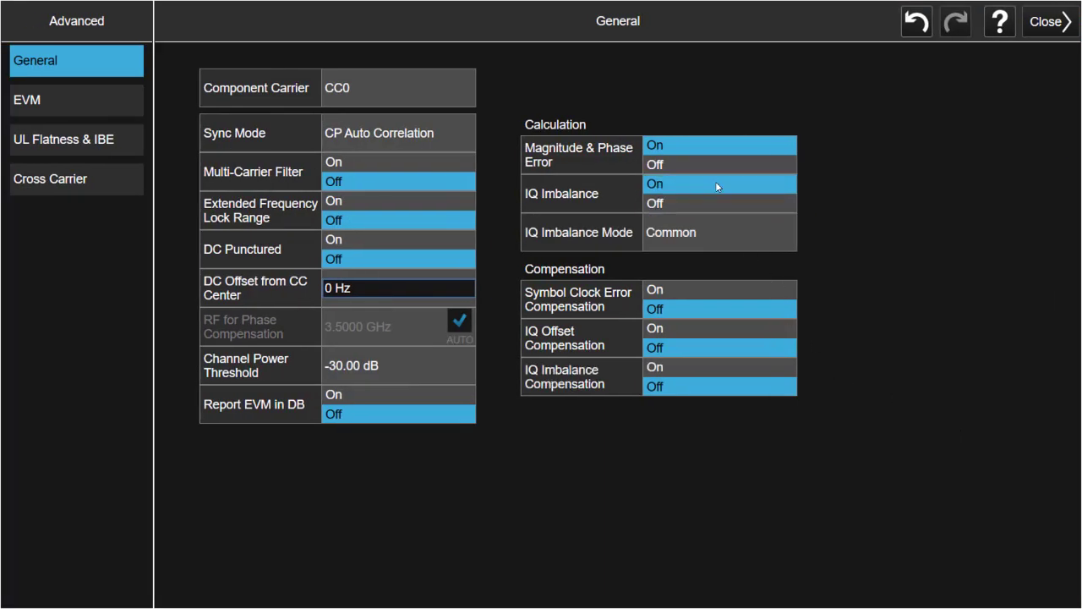
left_click(1046, 21)
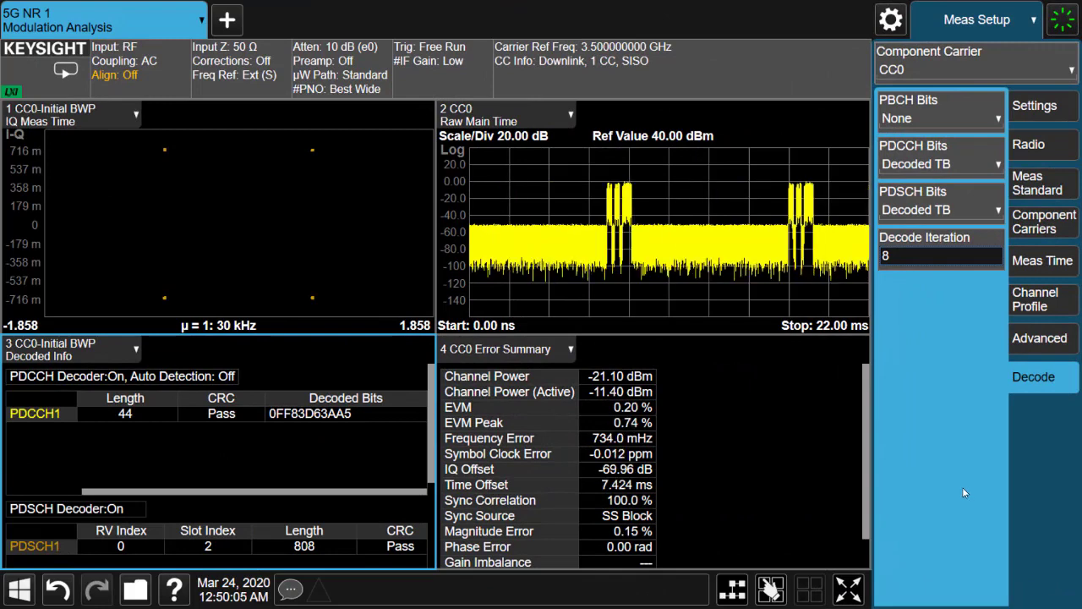
- Check the BWP table and keep PDCCH 01 on the Initial BWP
left_click(1034, 298)
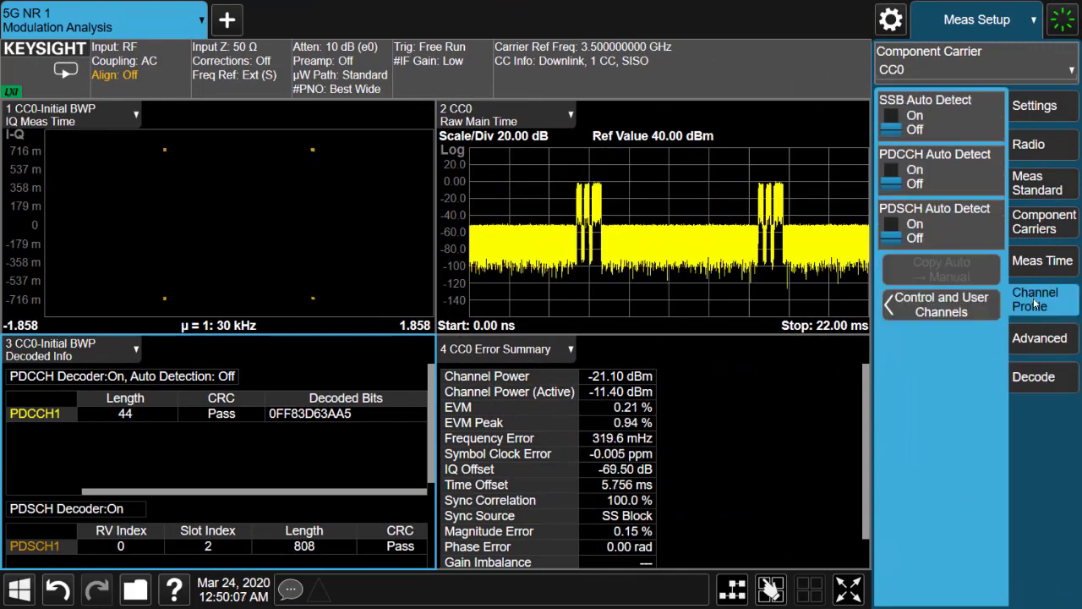
left_click(927, 314)
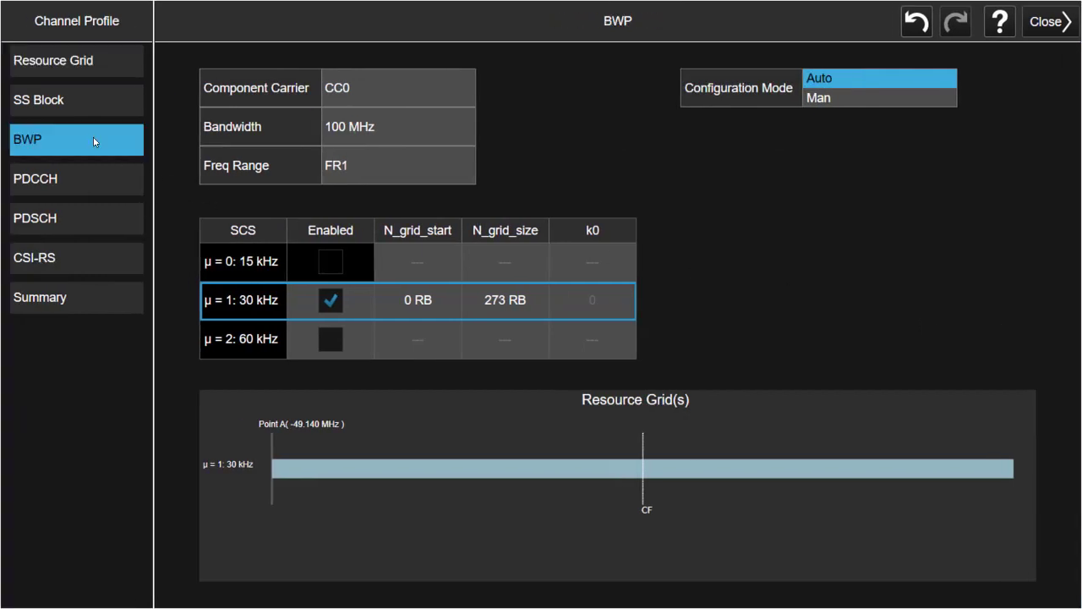
left_click(94, 138)
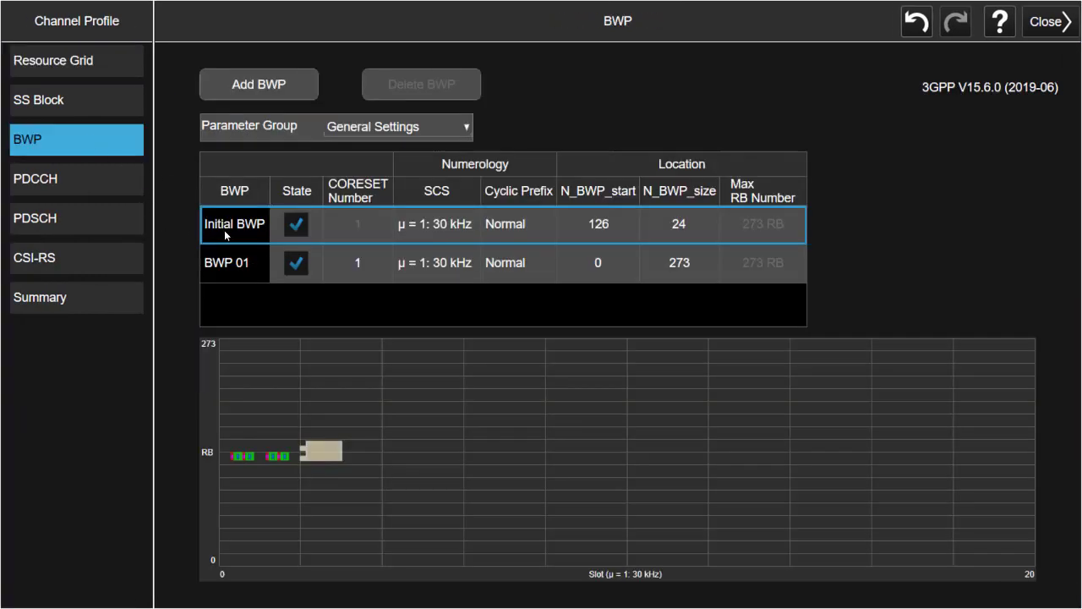
left_click(86, 182)
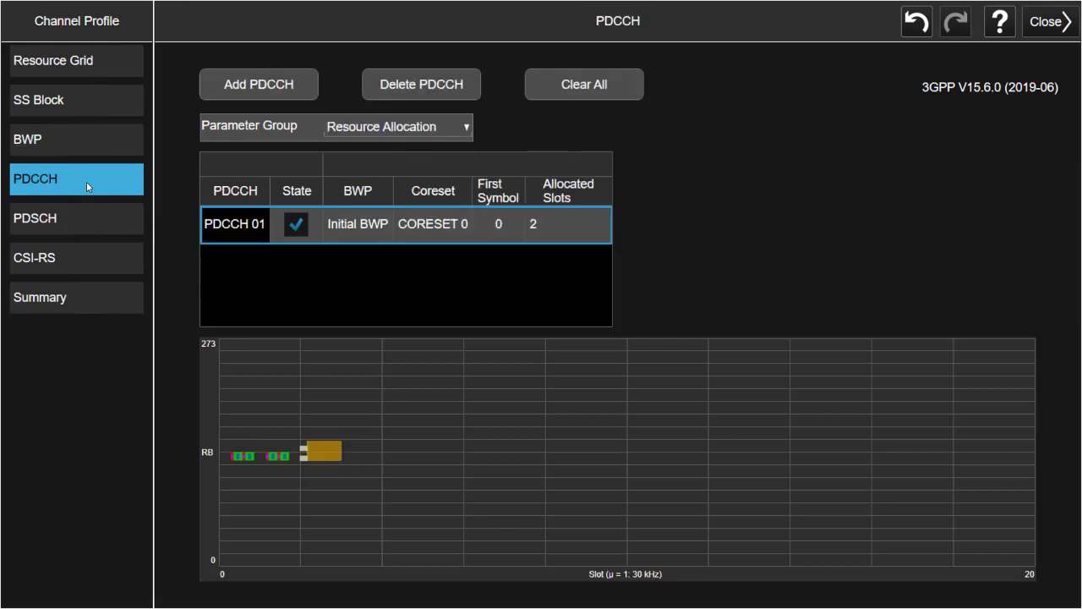
left_click(365, 231)
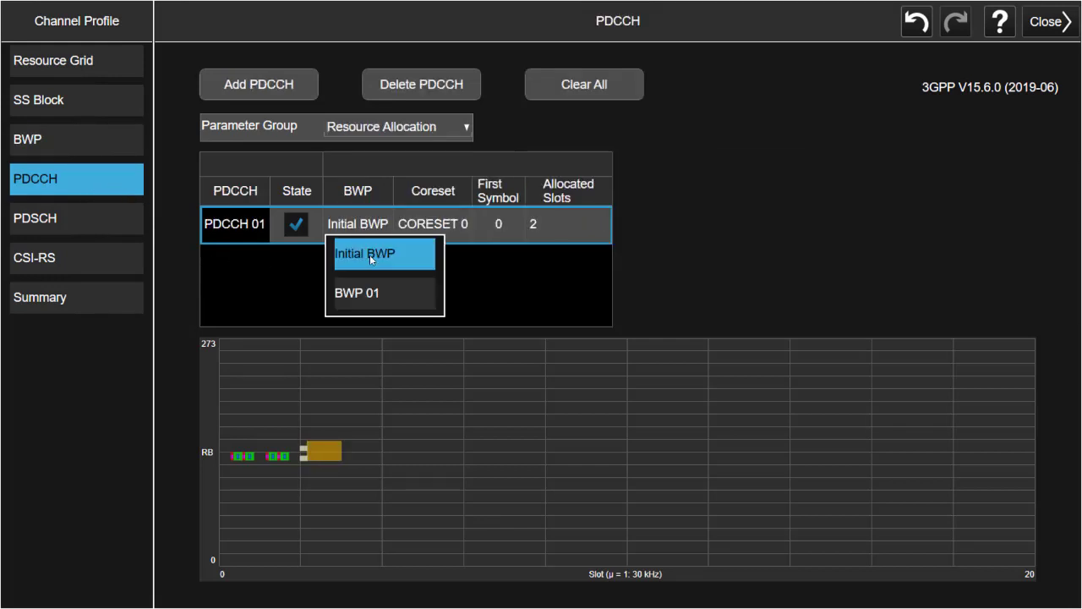
left_click(370, 256)
- Keep PDSCH 01 on the Initial BWP and close the channel profile
left_click(90, 221)
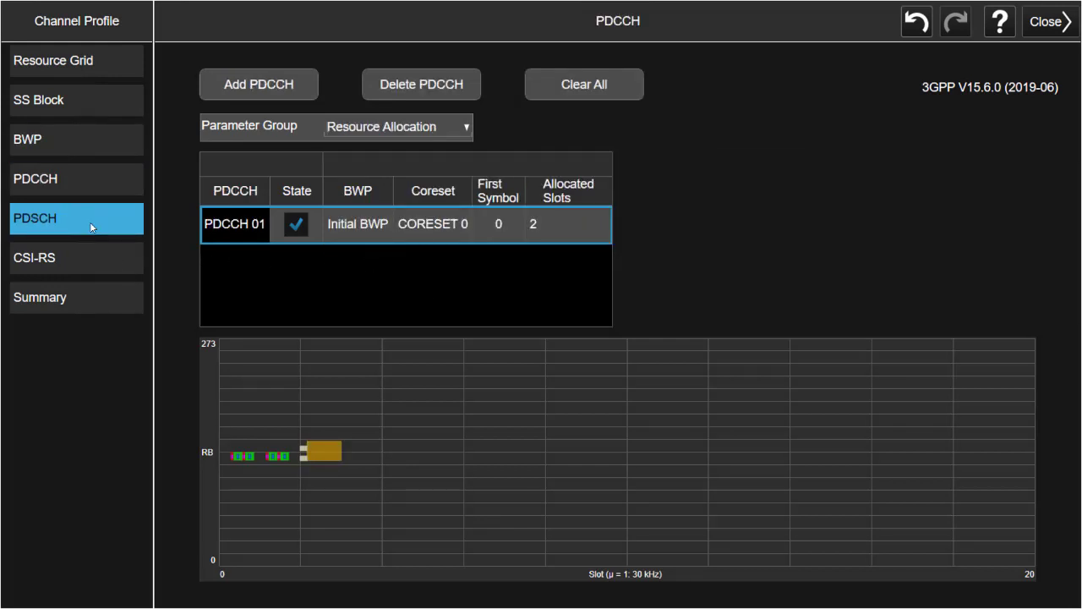
left_click(361, 226)
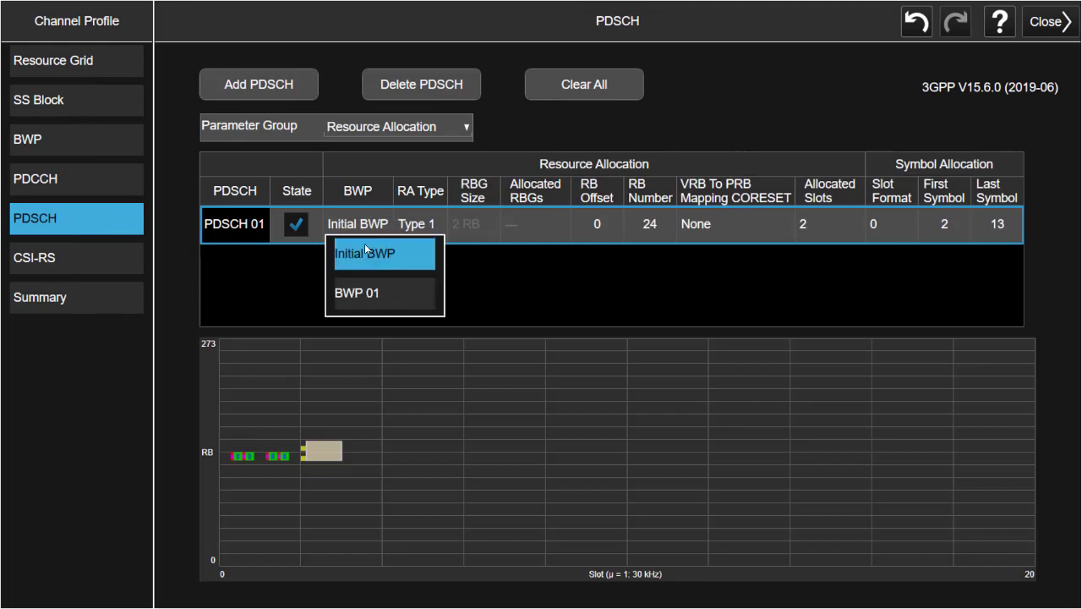
left_click(373, 263)
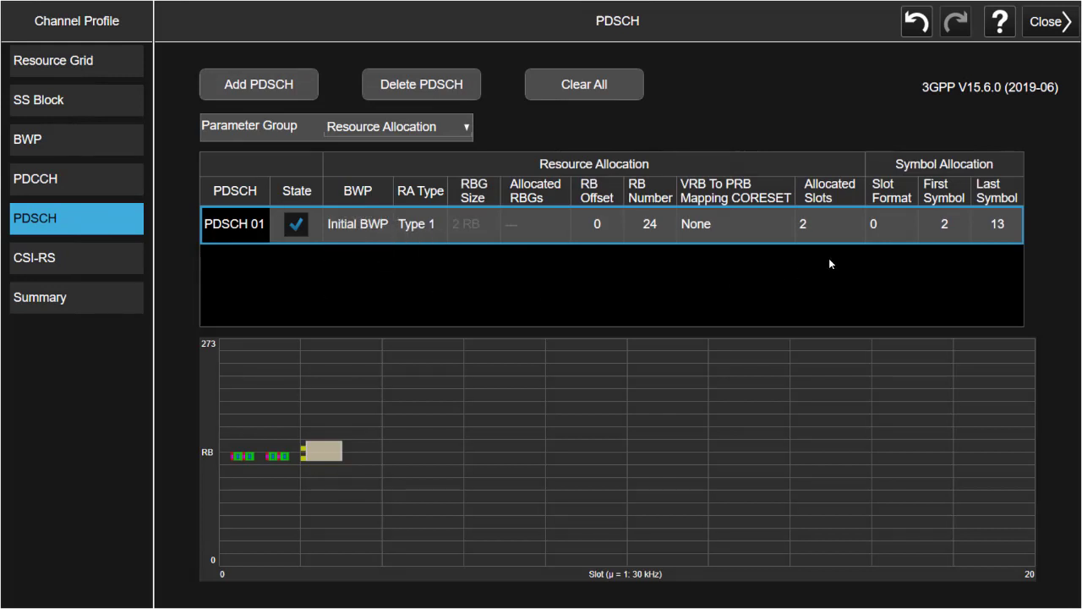
left_click(1048, 22)
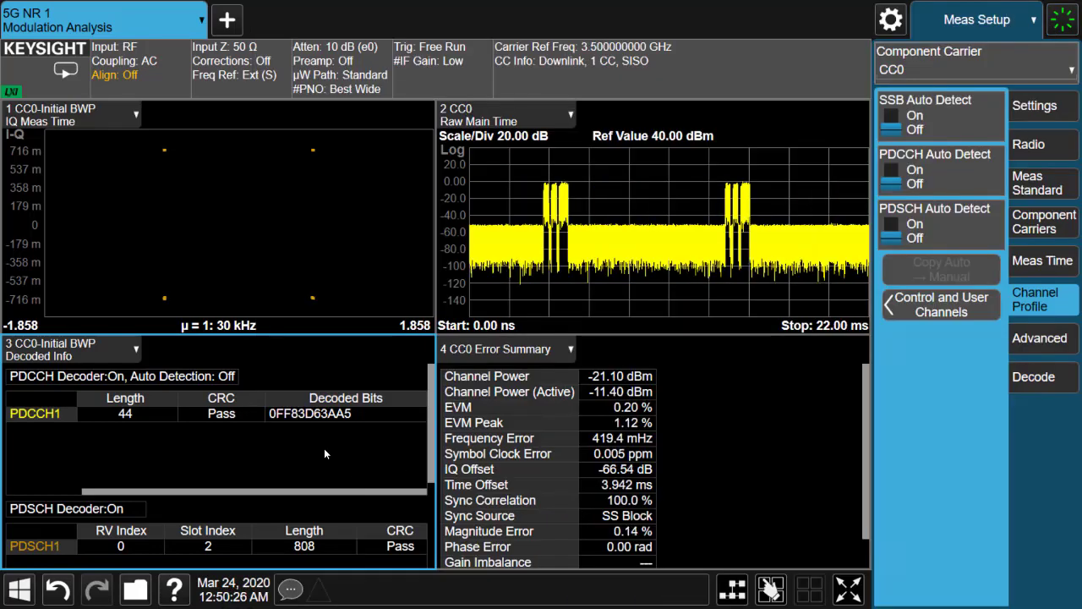
- Maximize Decoded Info, turn PDCCH Auto Detect on, and review PDCCH Auto Detection Settings
double_click(325, 449)
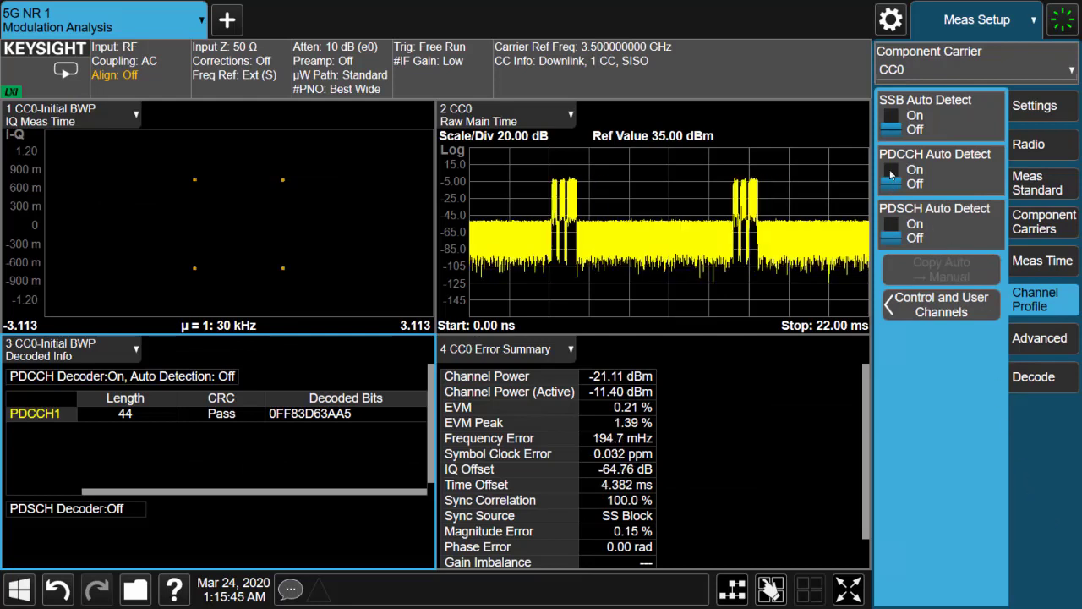
left_click(892, 174)
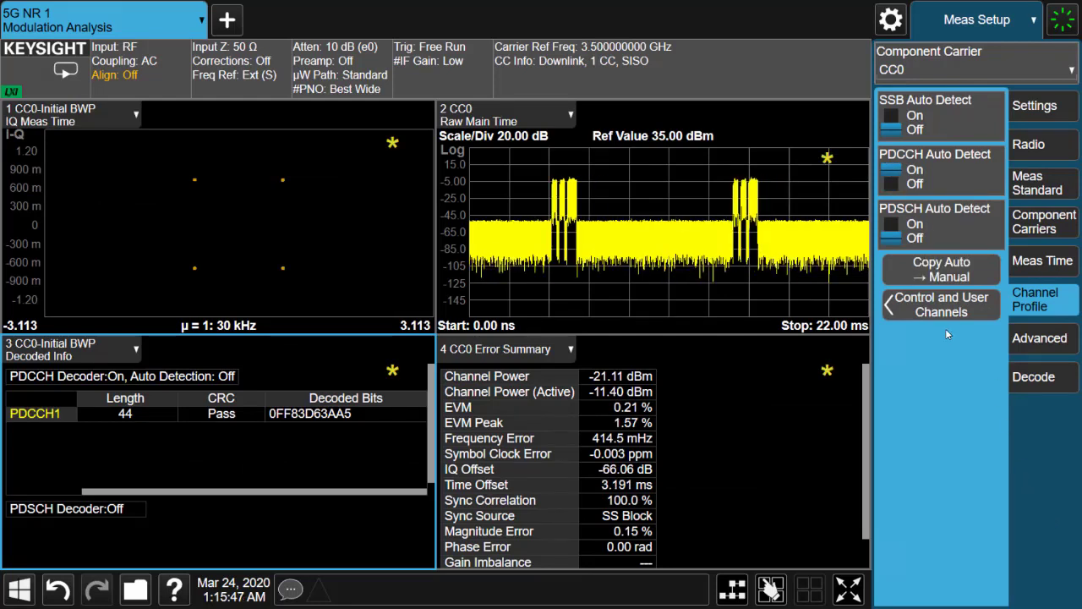
left_click(927, 308)
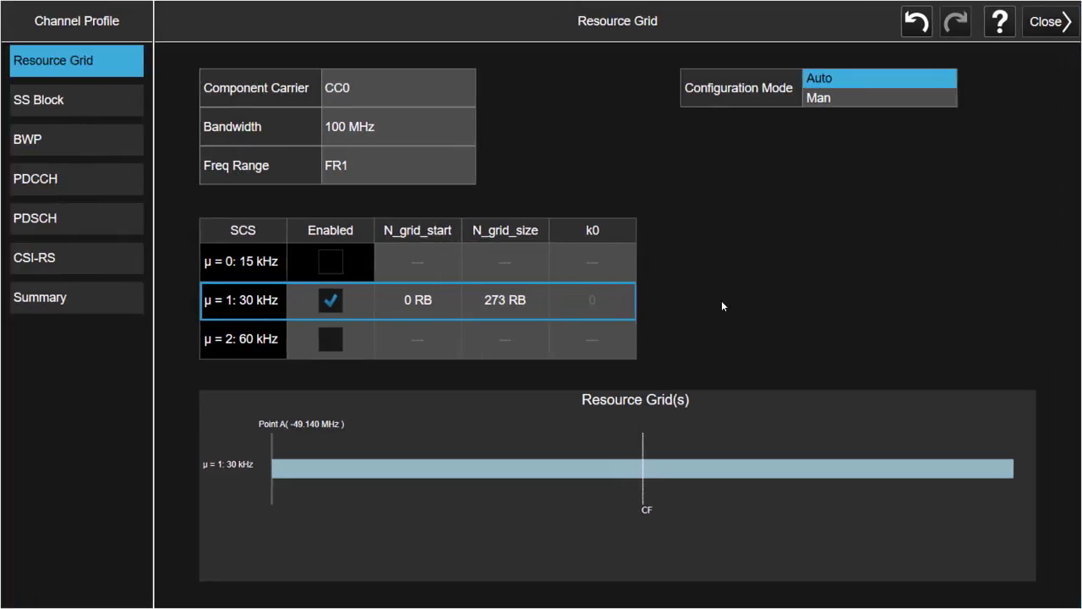
left_click(85, 178)
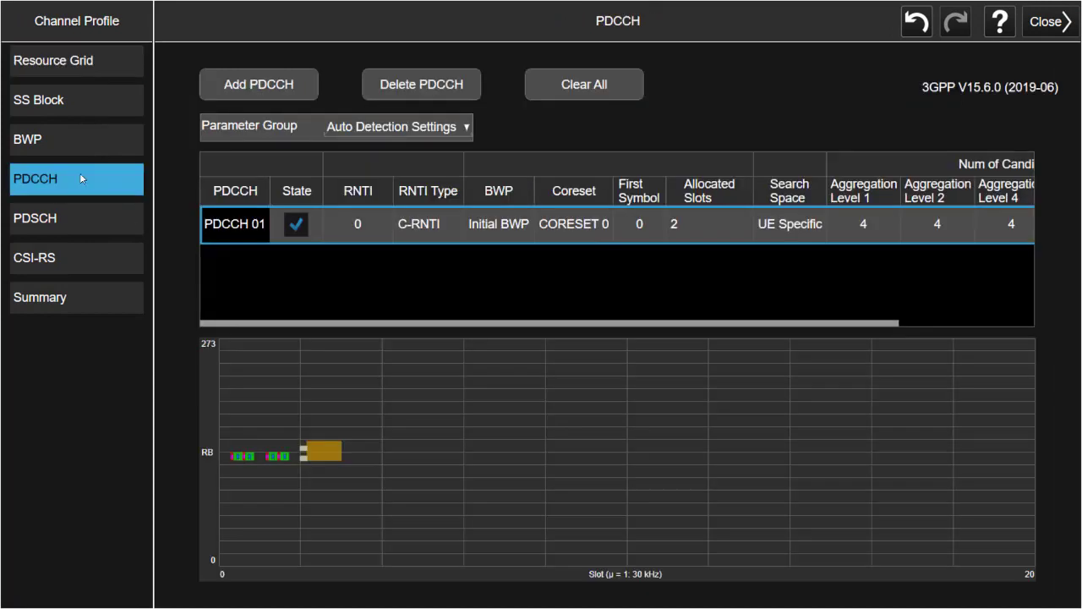
left_click(371, 130)
left_click(379, 281)
left_click(1050, 23)
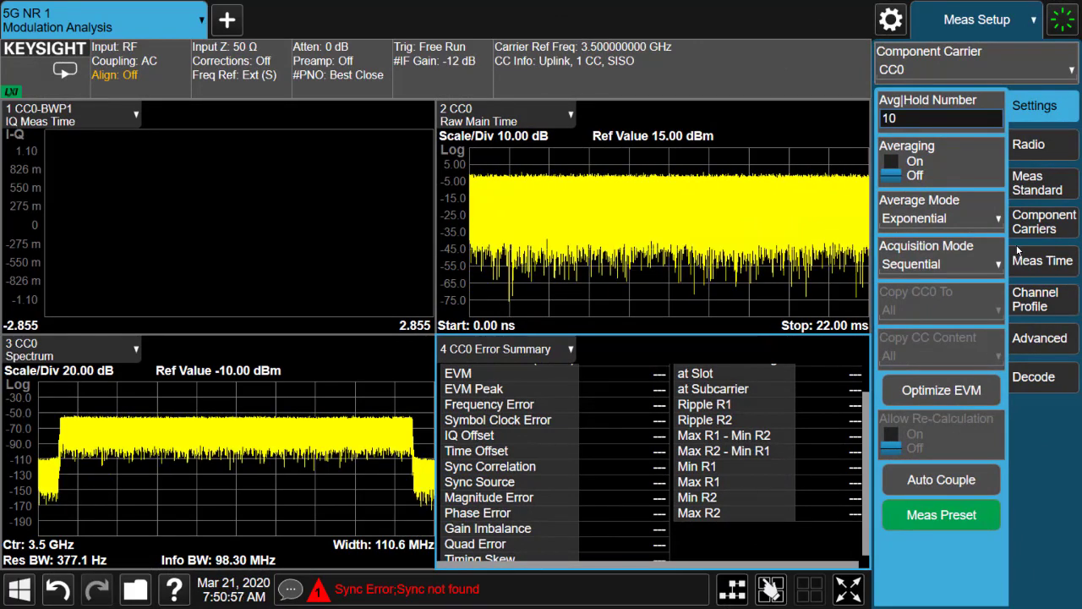
- Apply the Fulfilled 64-QAM RB preset with CP-OFDM OFDM type to all carriers
left_click(1039, 188)
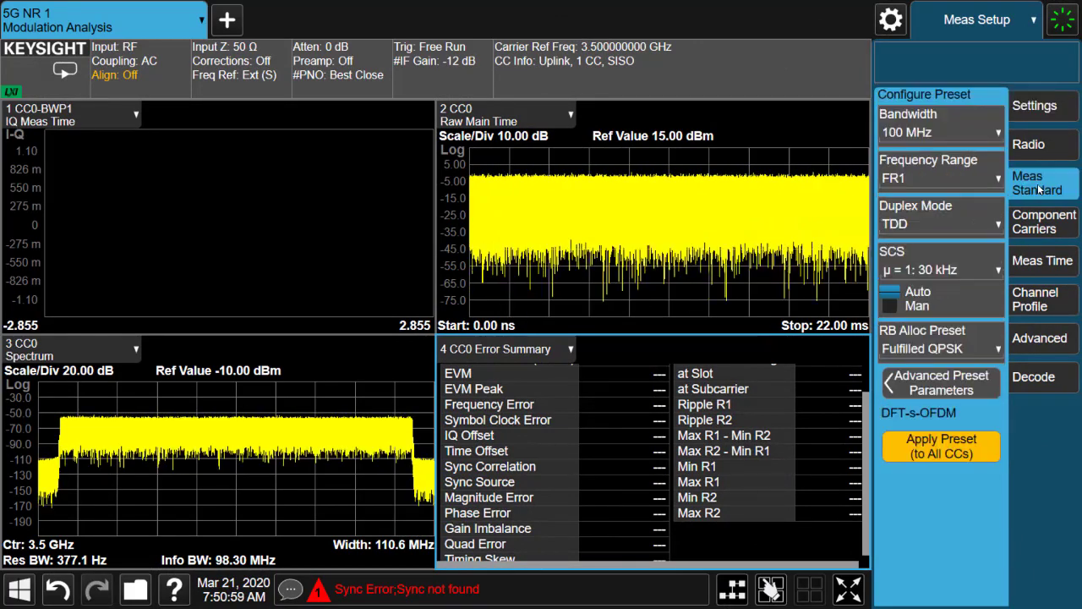
left_click(948, 347)
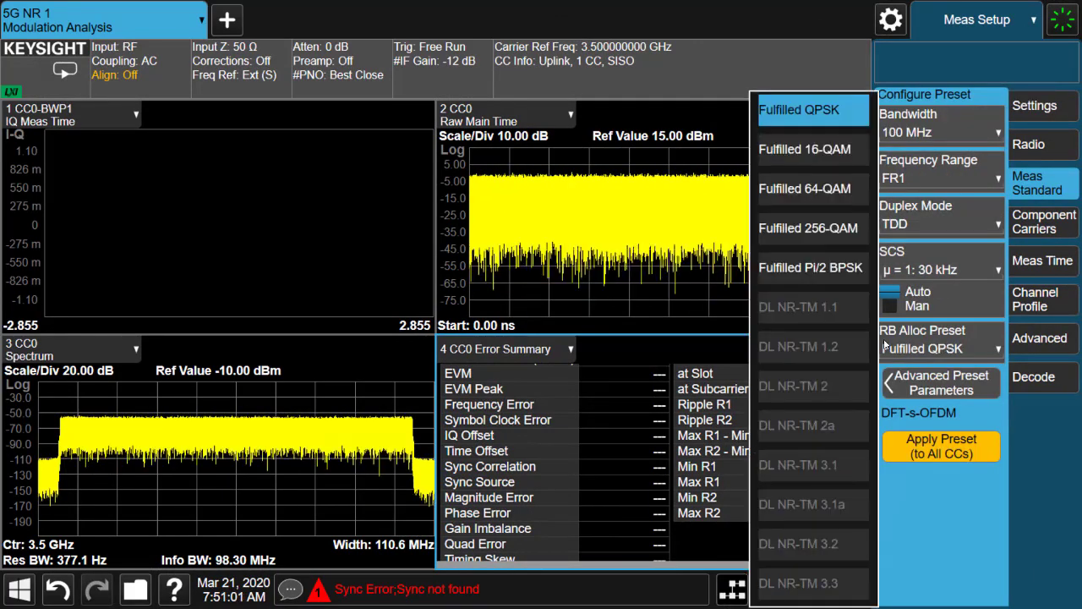
left_click(835, 189)
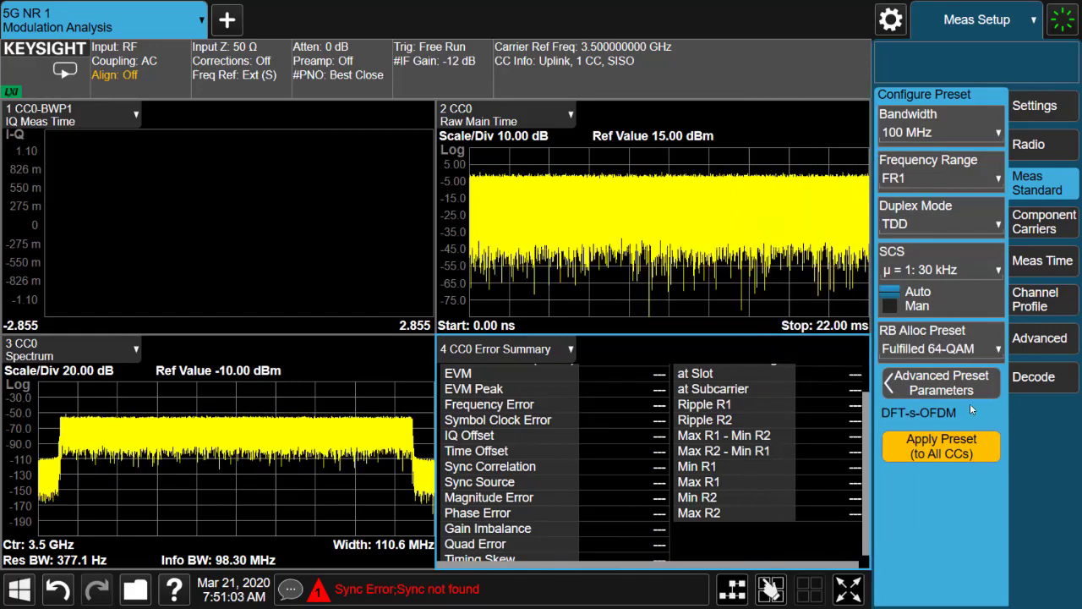
left_click(944, 385)
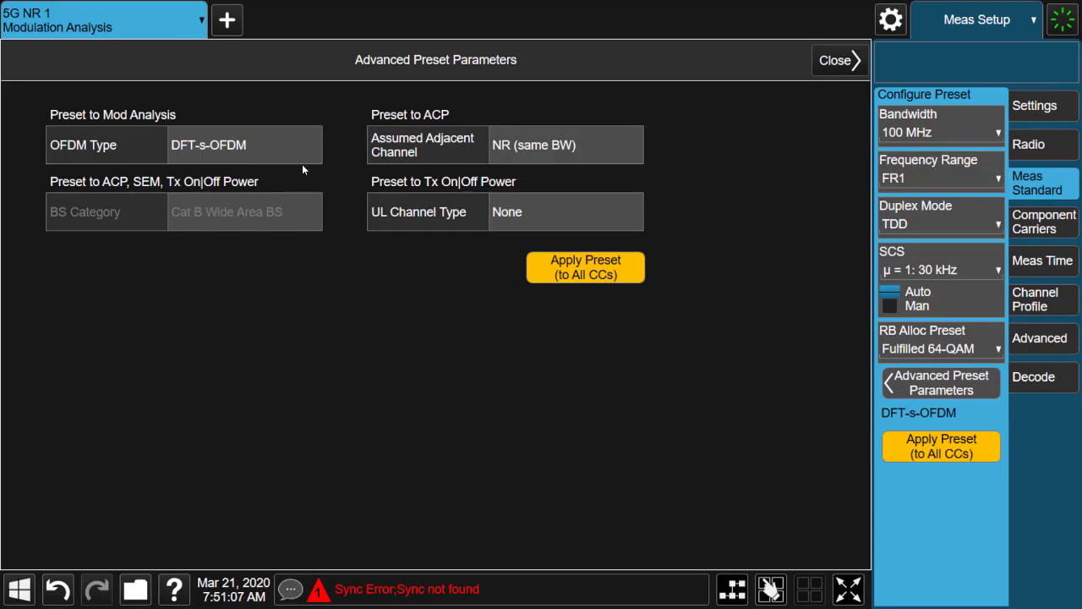
left_click(295, 158)
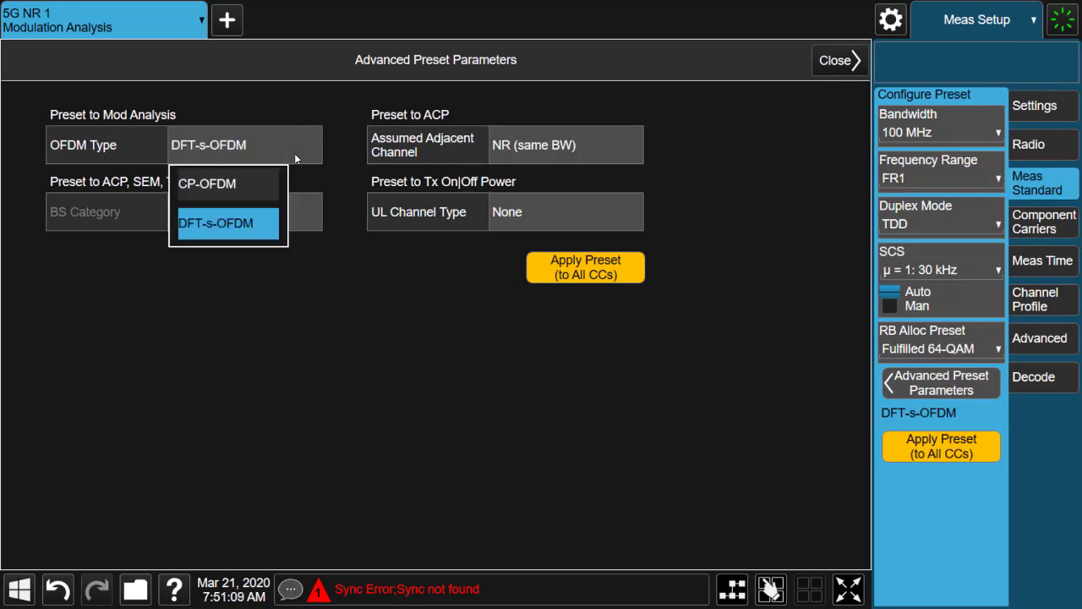
left_click(250, 182)
left_click(554, 271)
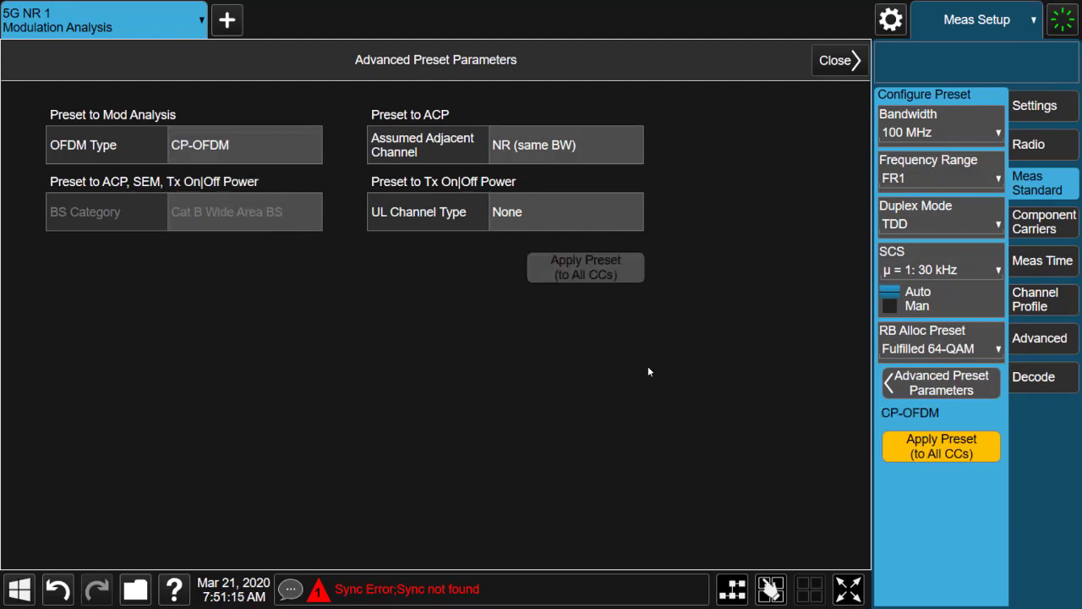
left_click(837, 70)
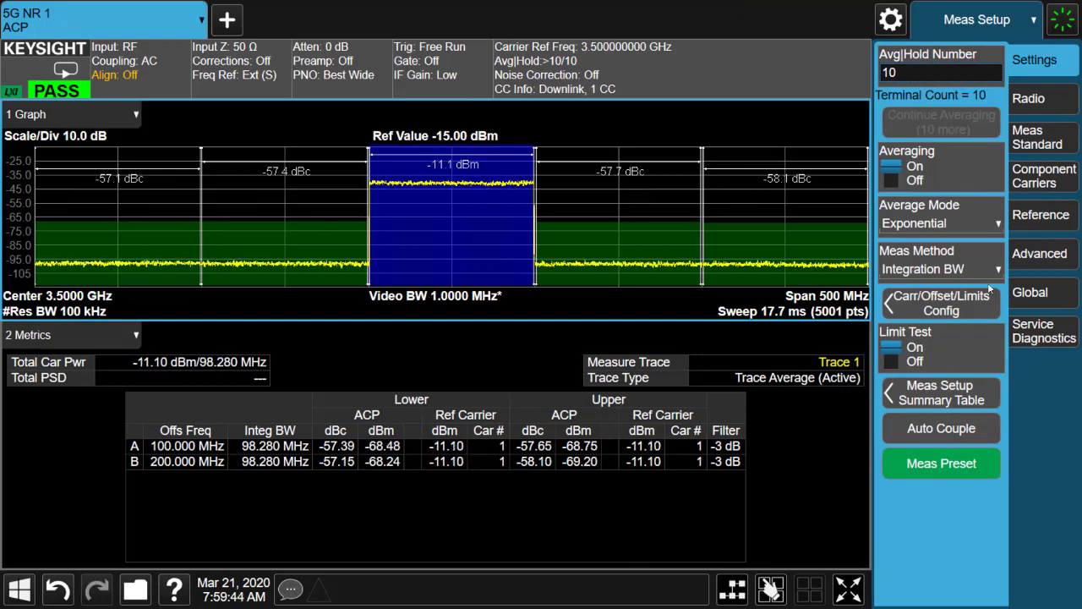
- Apply the advanced ACP preset with BS Category Cat B Wide Area BS and NR + E-UTRA adjacent channels
left_click(1038, 144)
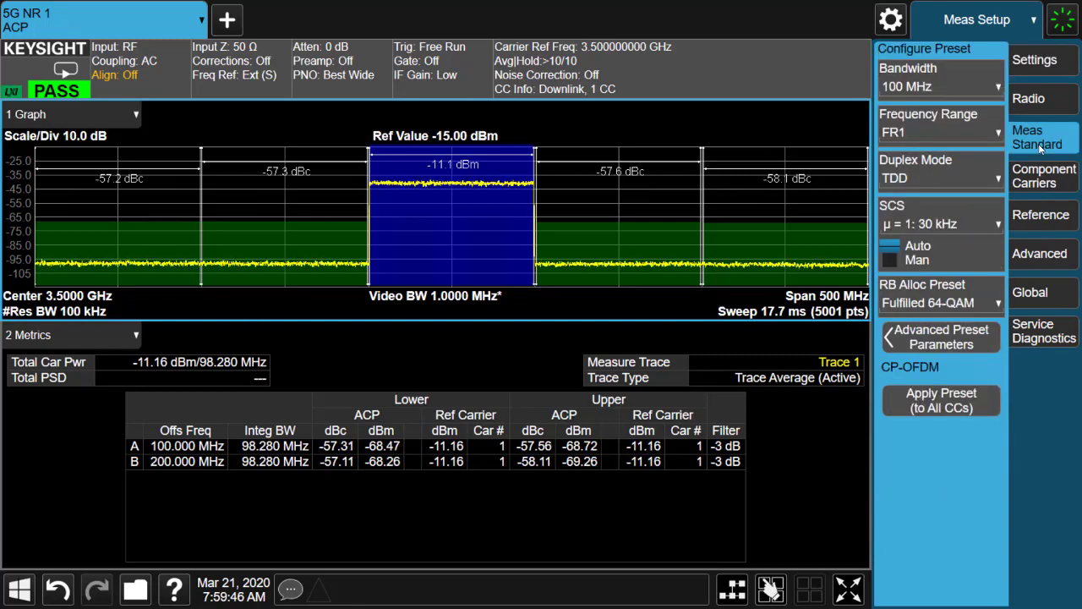
left_click(957, 354)
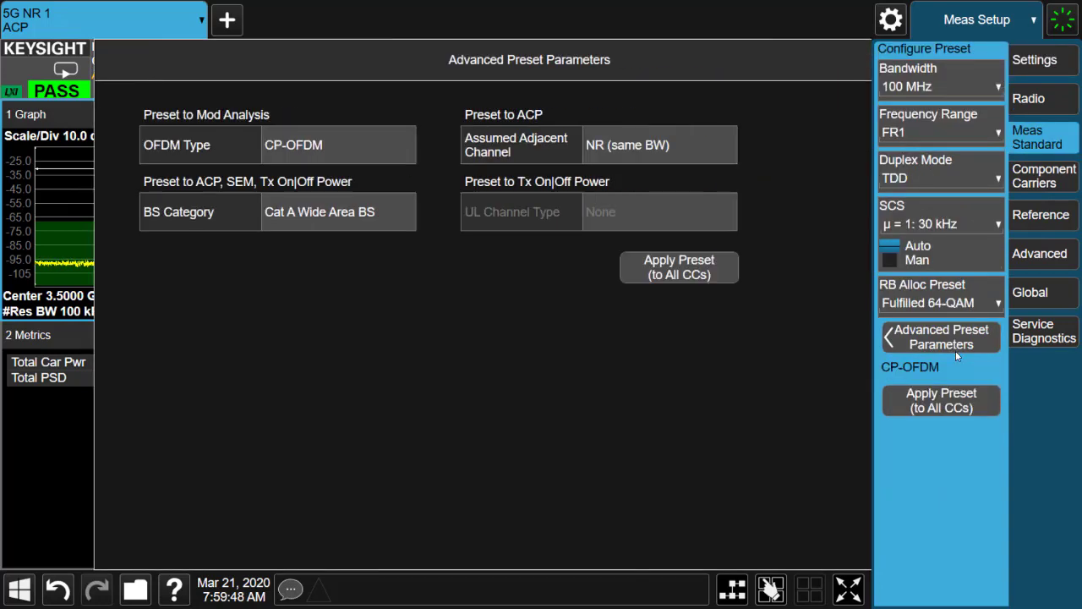
left_click(291, 216)
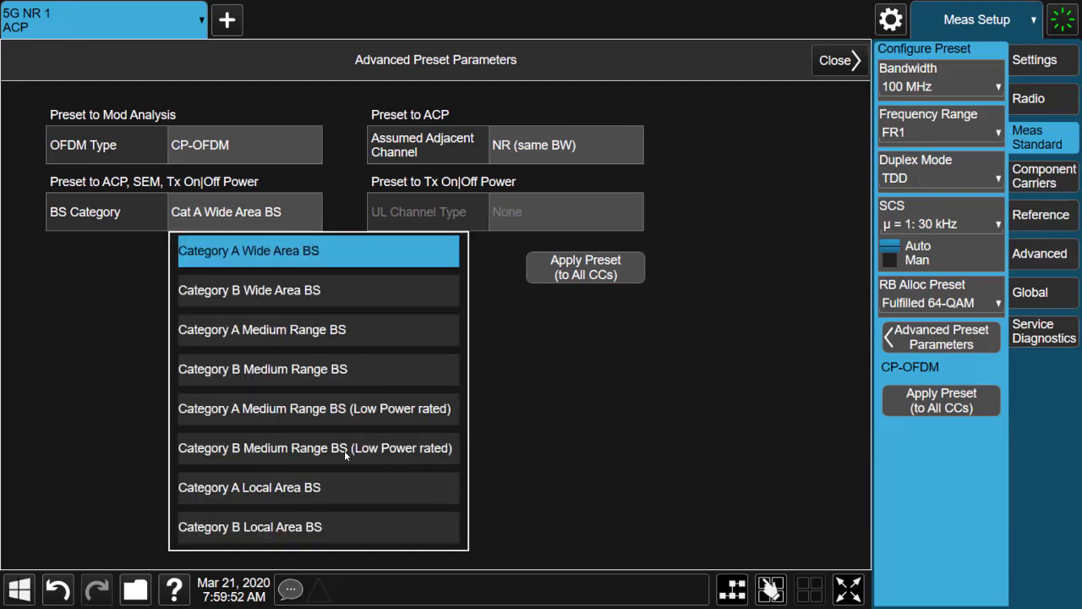
left_click(259, 299)
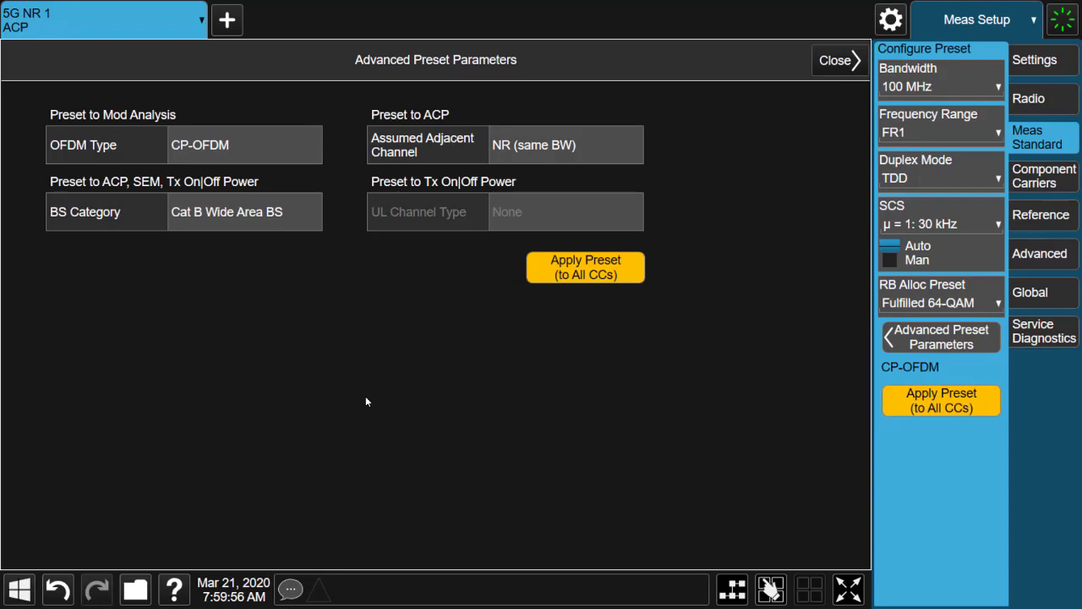
left_click(578, 147)
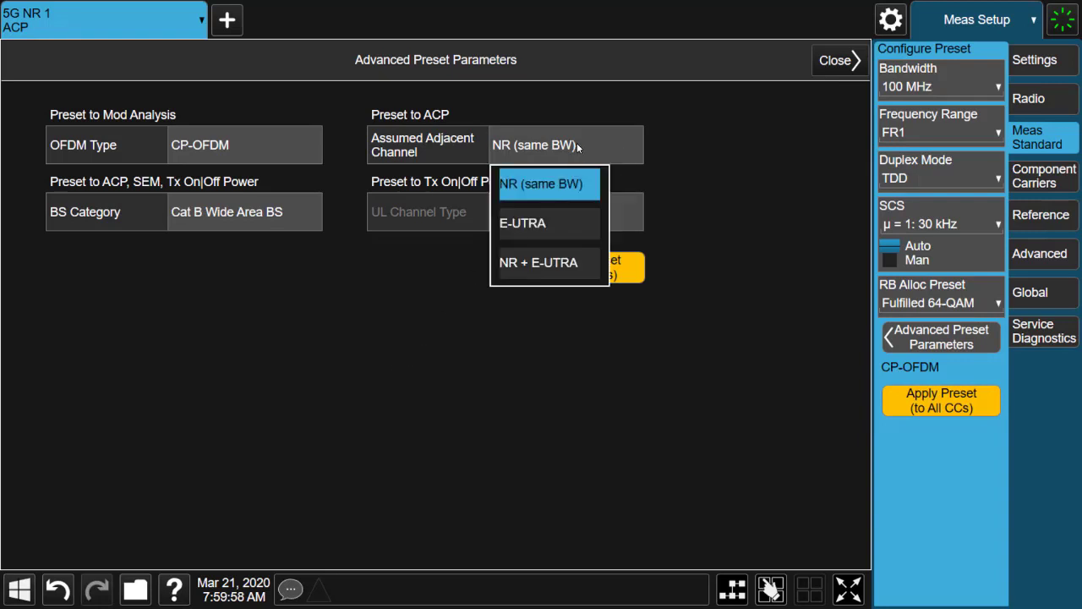
left_click(532, 264)
left_click(600, 272)
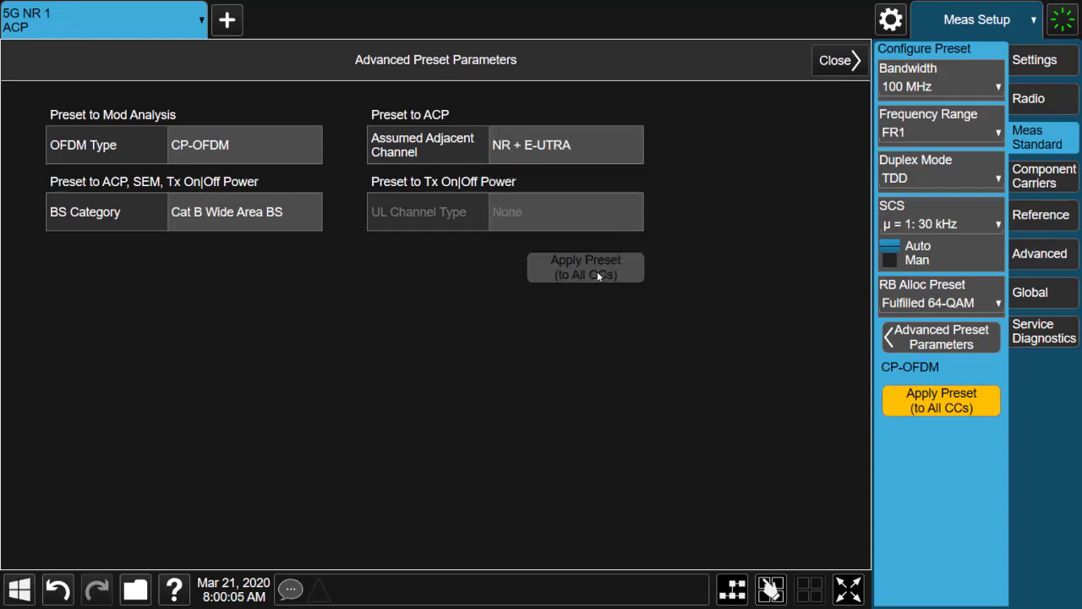
left_click(833, 60)
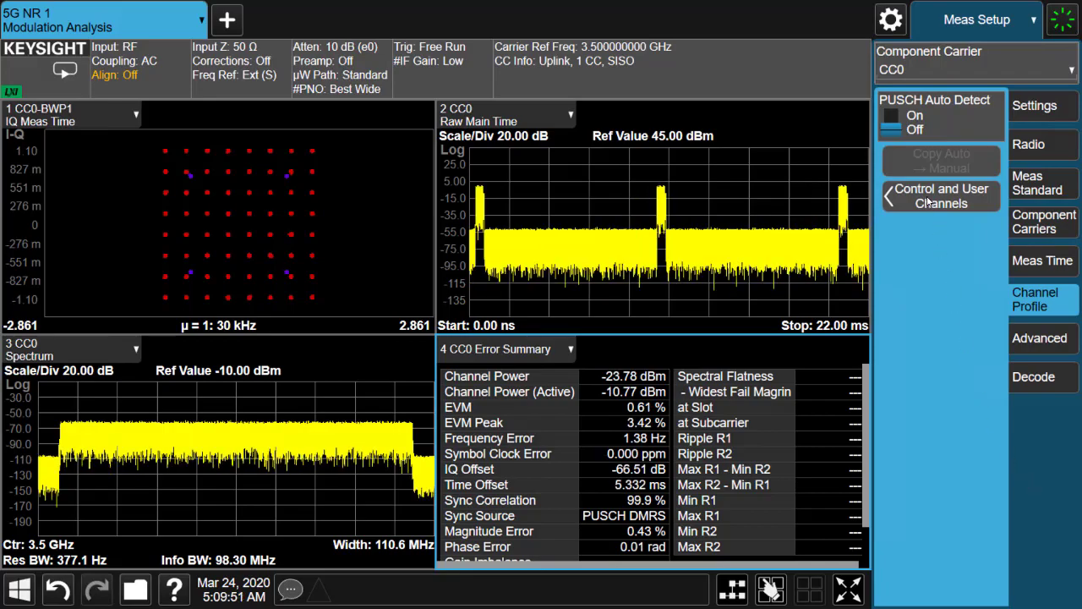
- In the channel profile editor, turn on the BWP 01 SRS allocation with C_SRS index 63
left_click(929, 221)
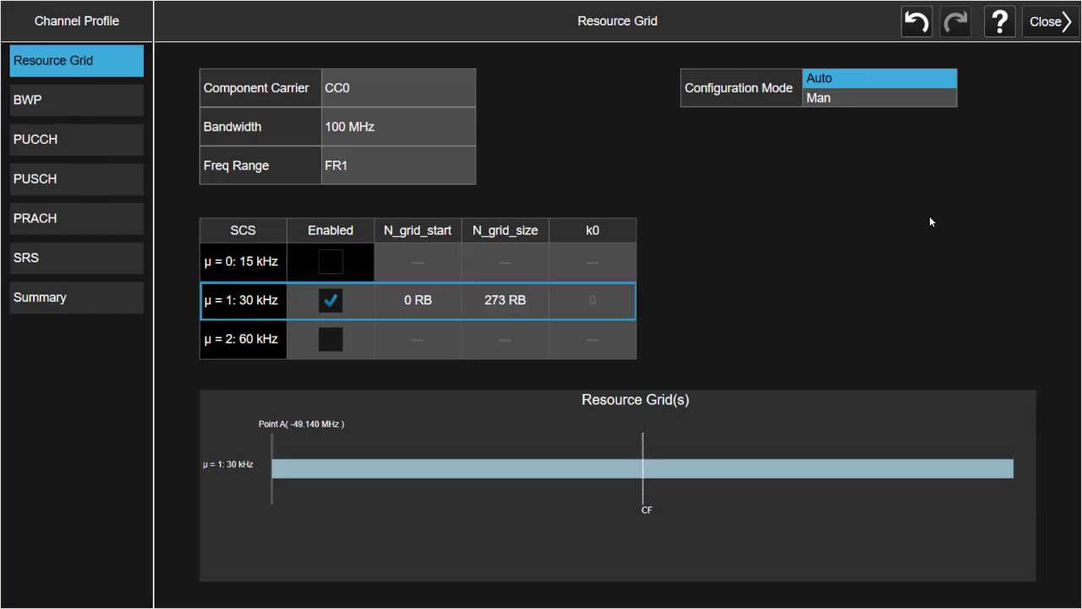
left_click(90, 255)
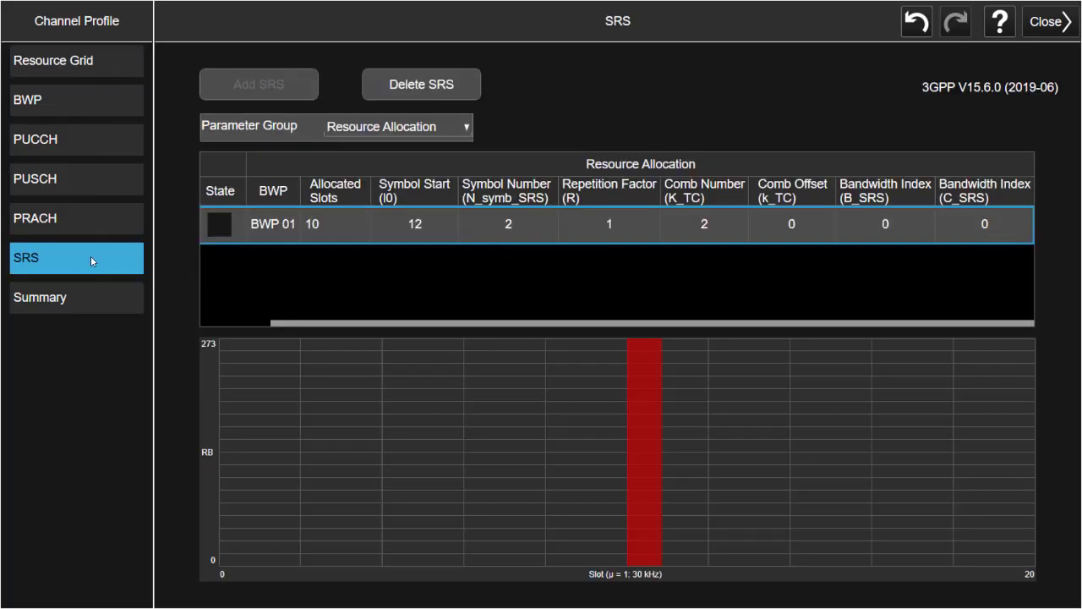
left_click(222, 230)
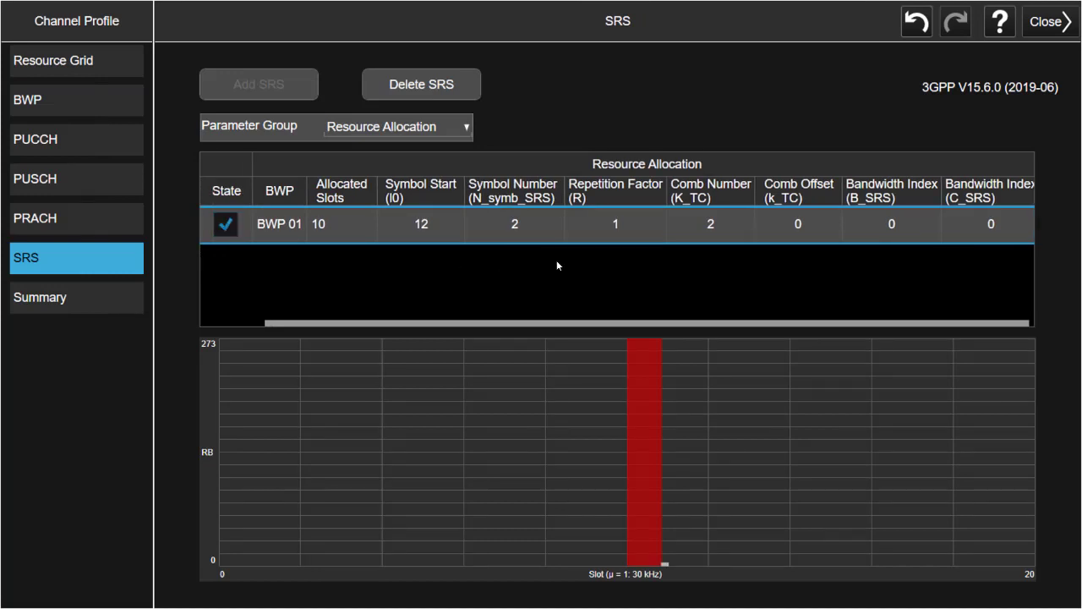
left_click(979, 223)
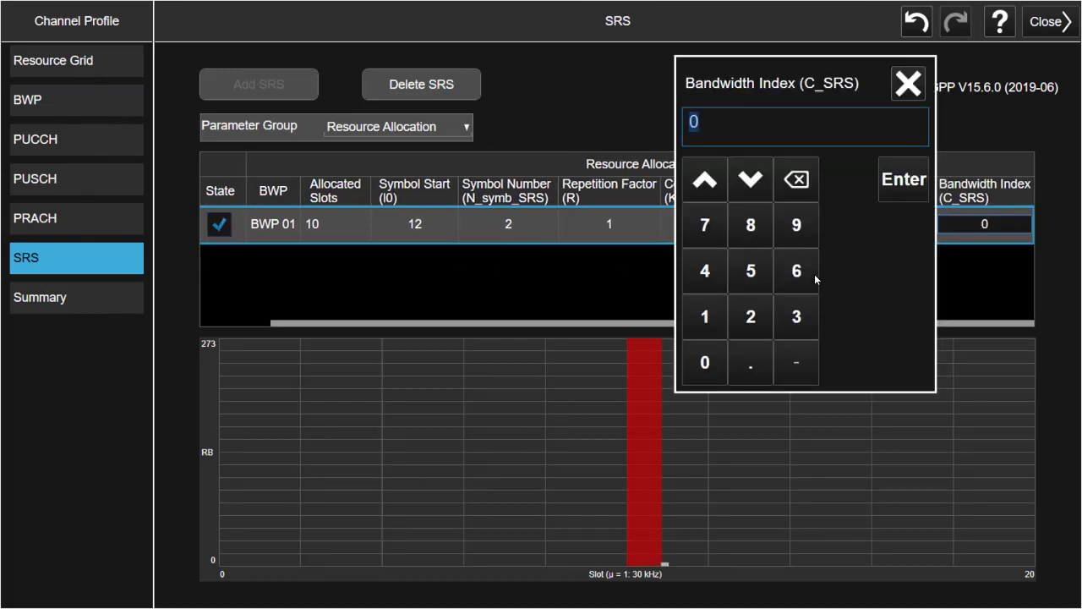
left_click(813, 279)
left_click(797, 316)
left_click(903, 179)
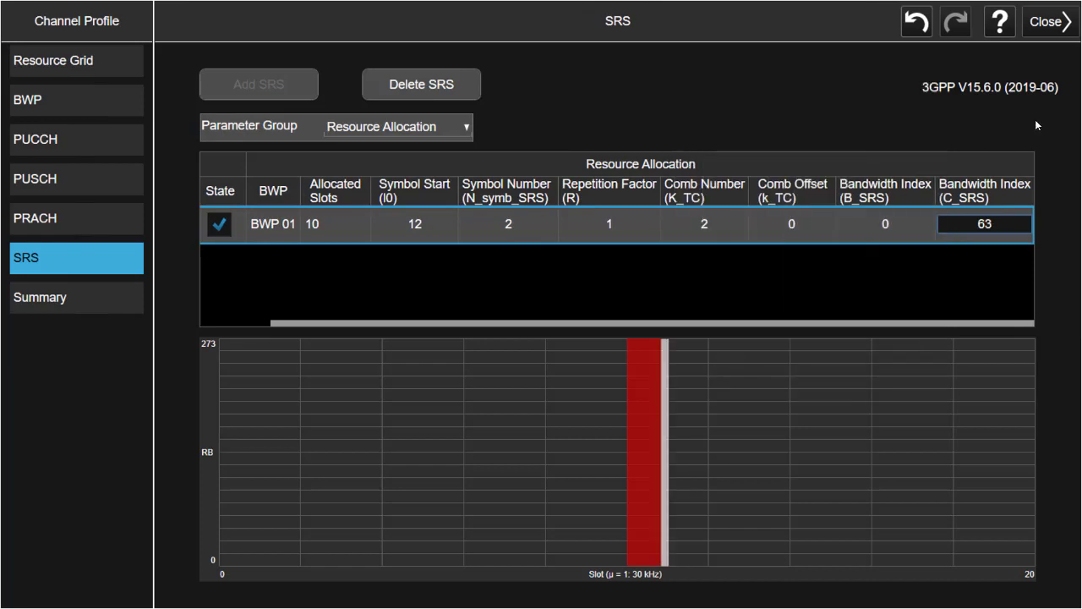
left_click(1046, 25)
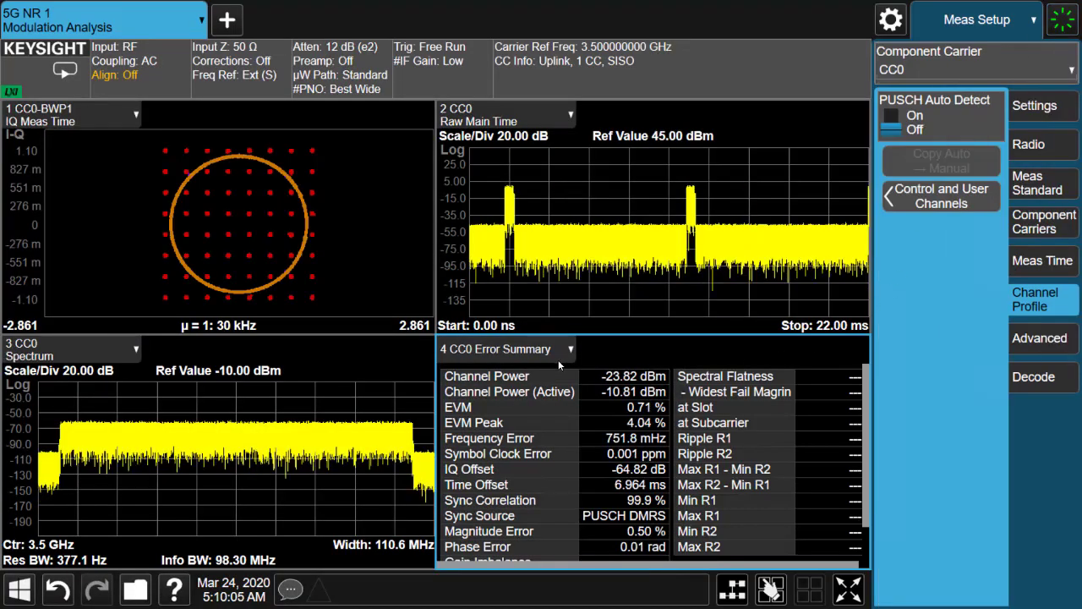
- Switch window 4's data result to the Frame Summary table
left_click(557, 350)
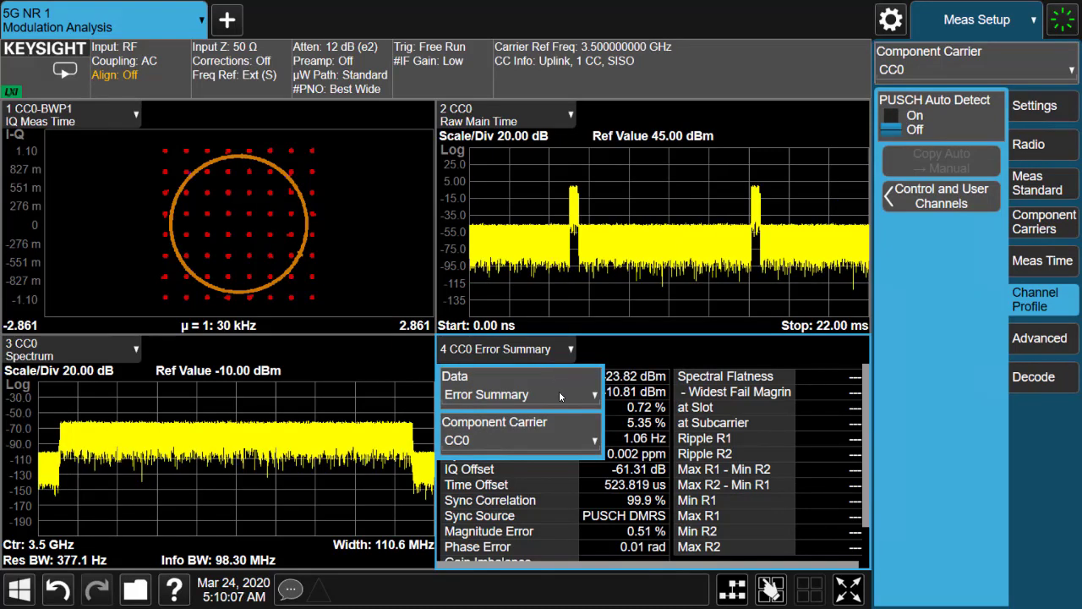
left_click(559, 390)
left_click(661, 108)
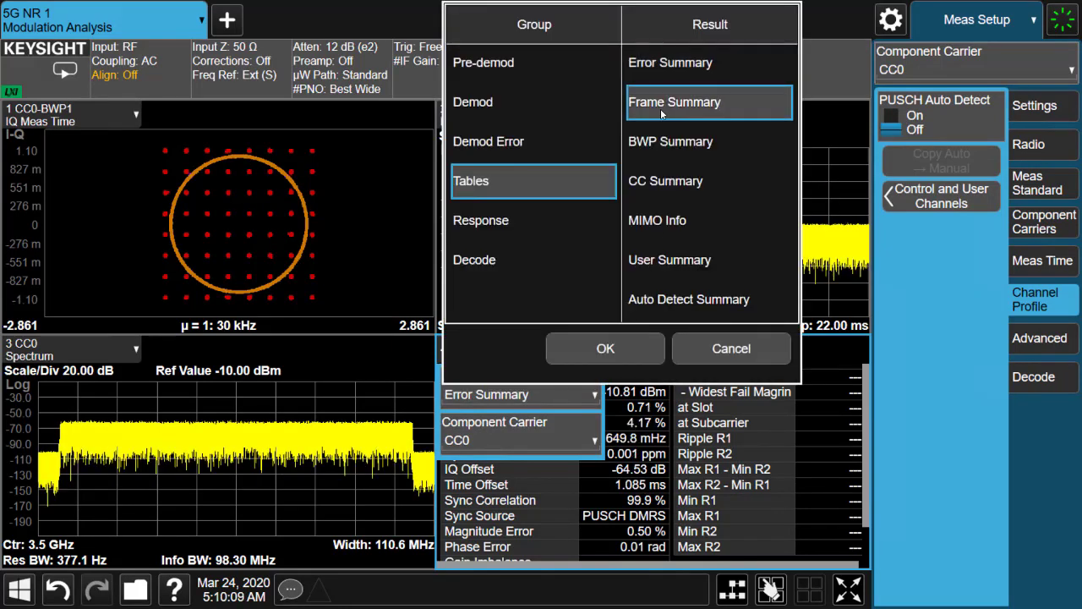
left_click(625, 353)
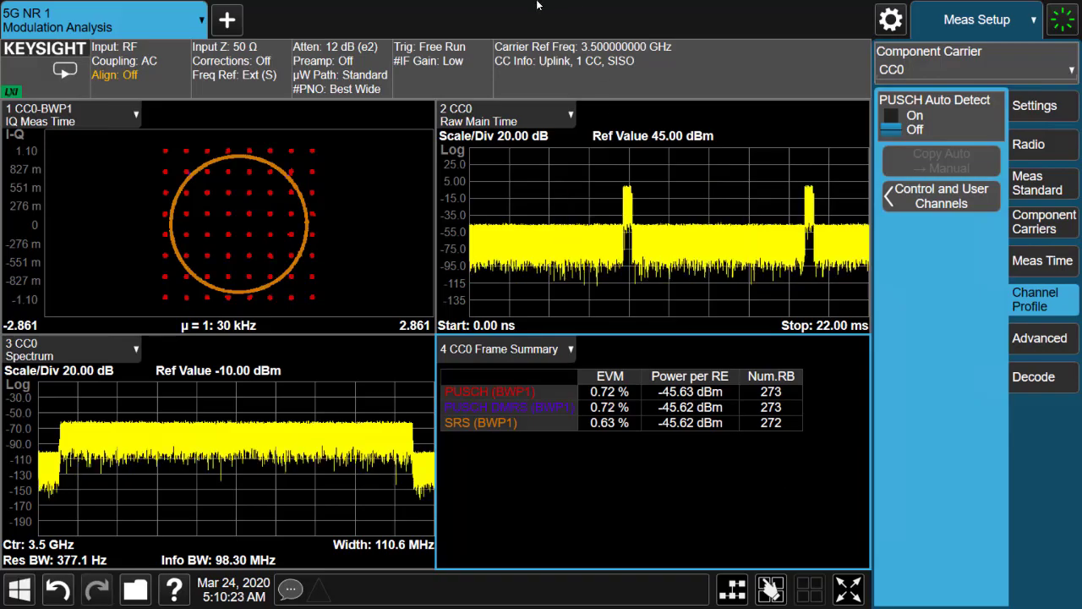
- Add a new screen to bring up the Mode / Measurement / View Selector
left_click(227, 19)
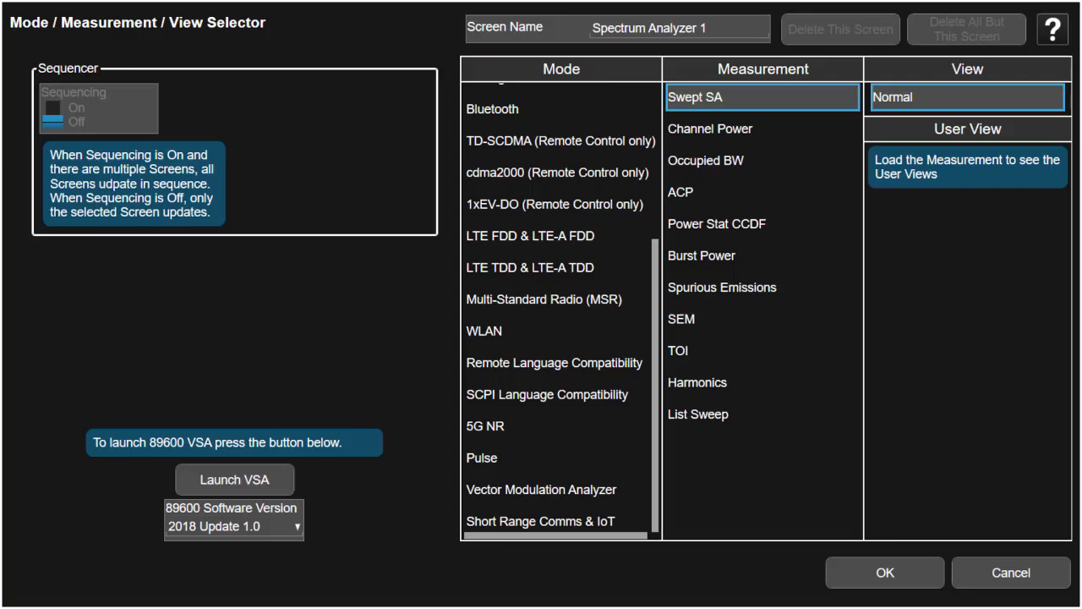